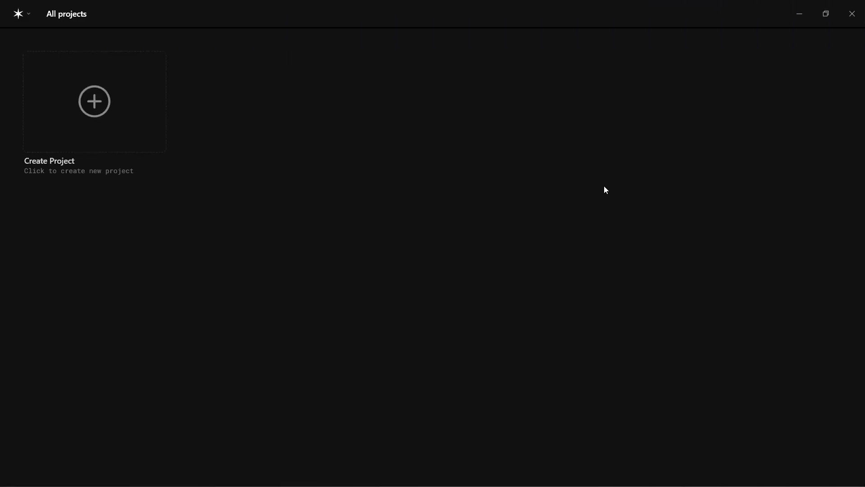
Create a new project named Samples.
click(92, 109)
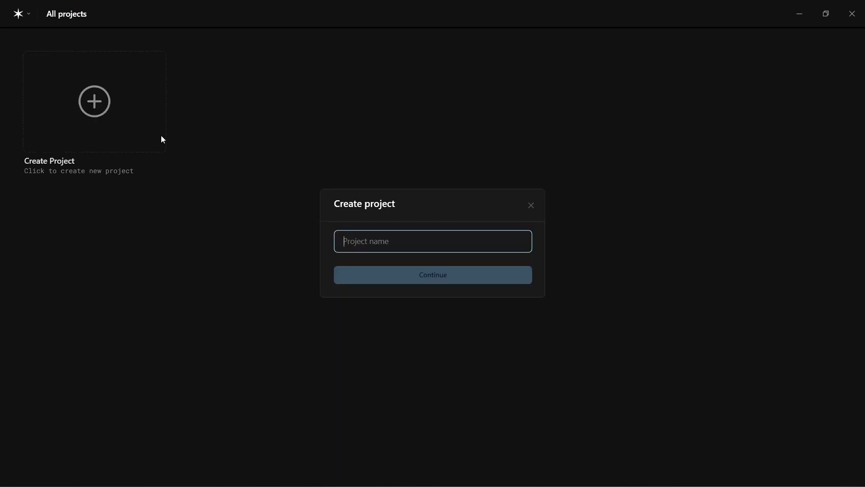
text(Samples)
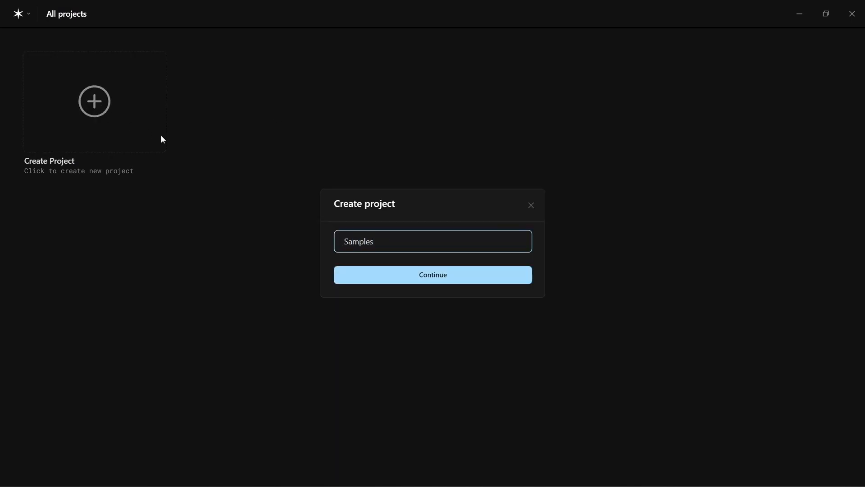
click(372, 280)
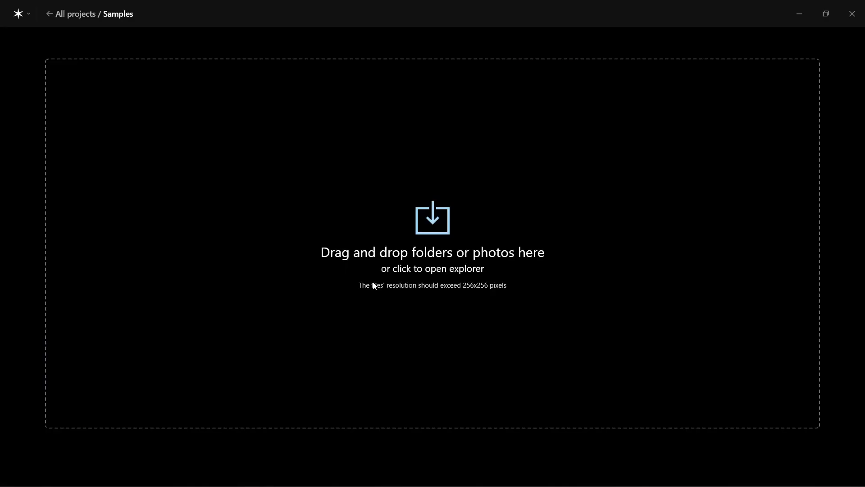
Add all the sample portrait images to the Samples project and open the photo of two women on the beach.
click(430, 229)
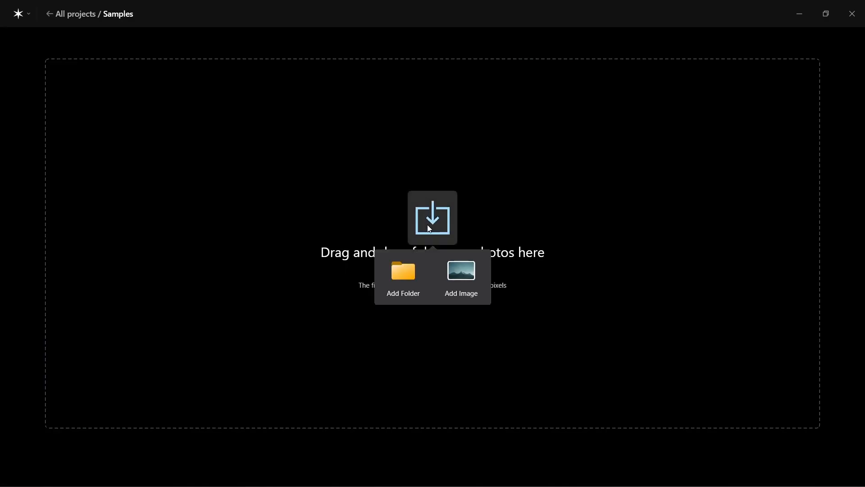
click(456, 259)
drag(386, 199, 101, 82)
click(333, 248)
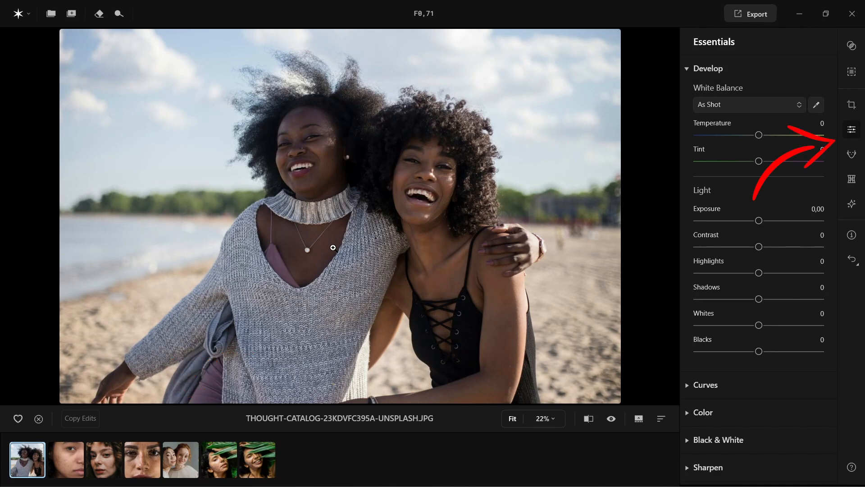
Open the Retouch tools for the beach photo.
click(853, 48)
click(856, 51)
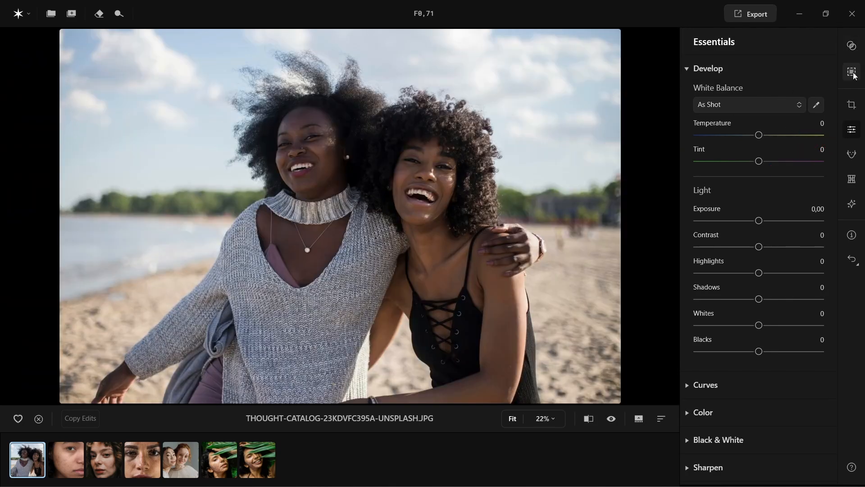
click(853, 105)
click(852, 130)
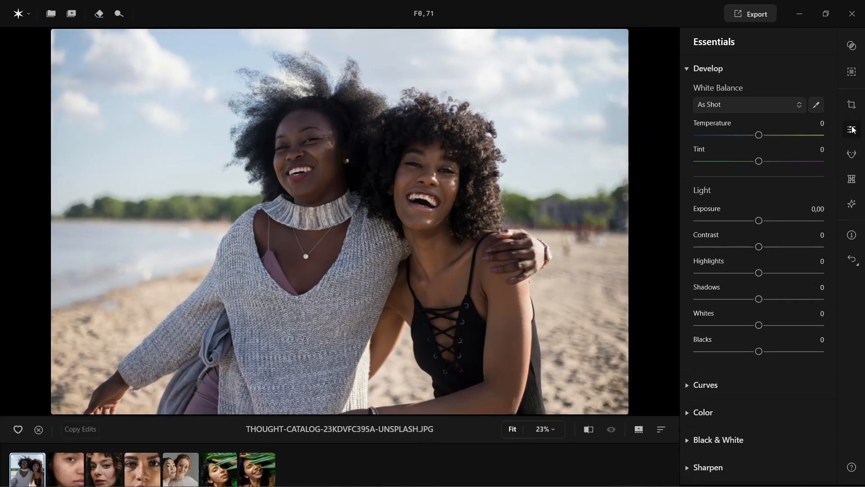
click(852, 155)
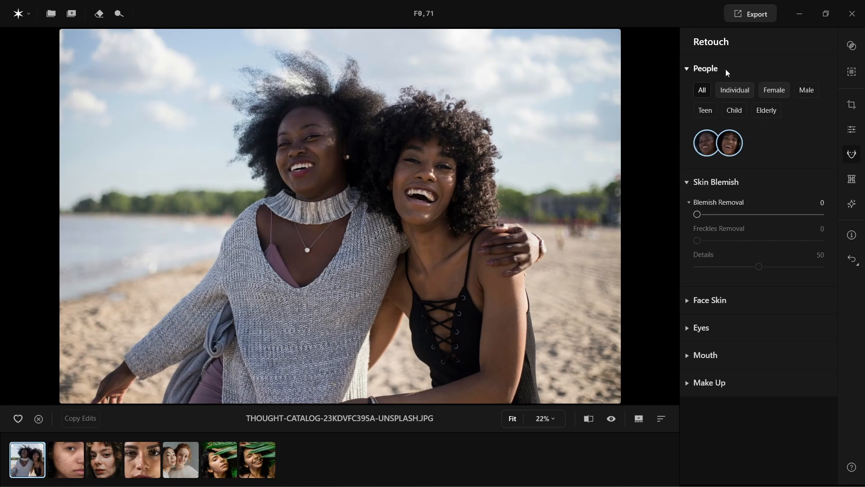
Examine how the Individual, Female, Teen and Child people filters select faces in the beach photo.
click(687, 69)
click(687, 70)
click(733, 91)
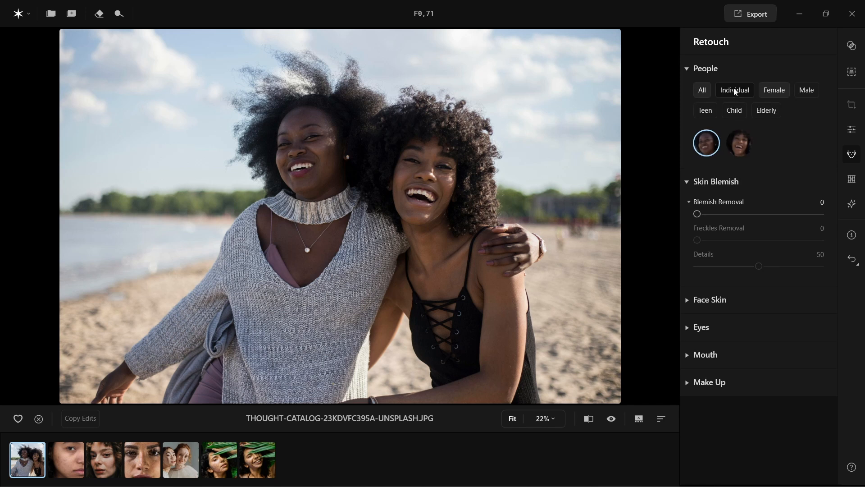
click(774, 90)
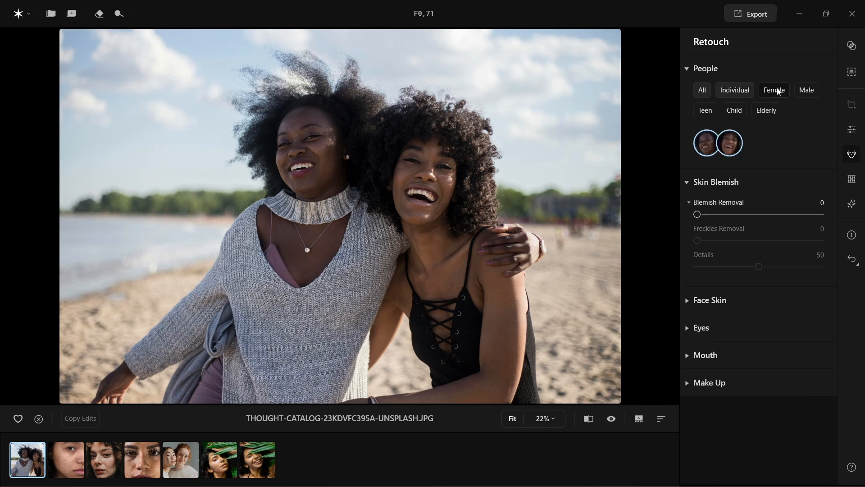
click(706, 111)
click(736, 112)
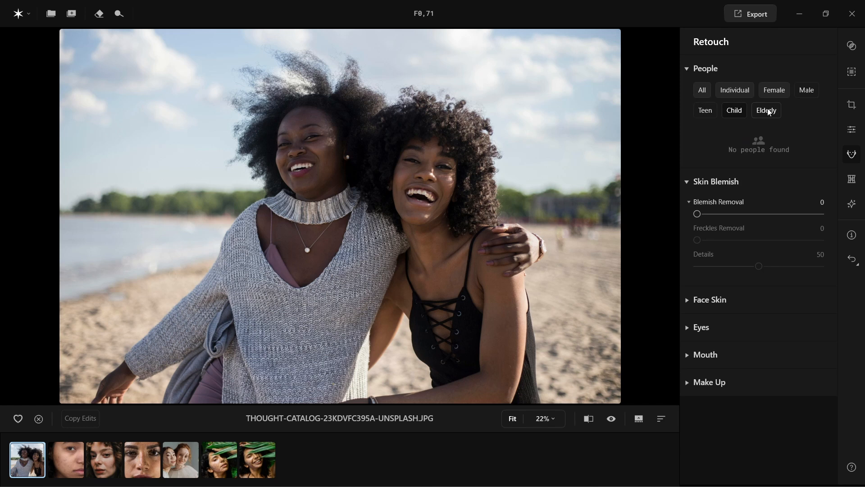
Target only the woman in the grey sweater as an individual and set her Face Brighten to 56.
click(748, 90)
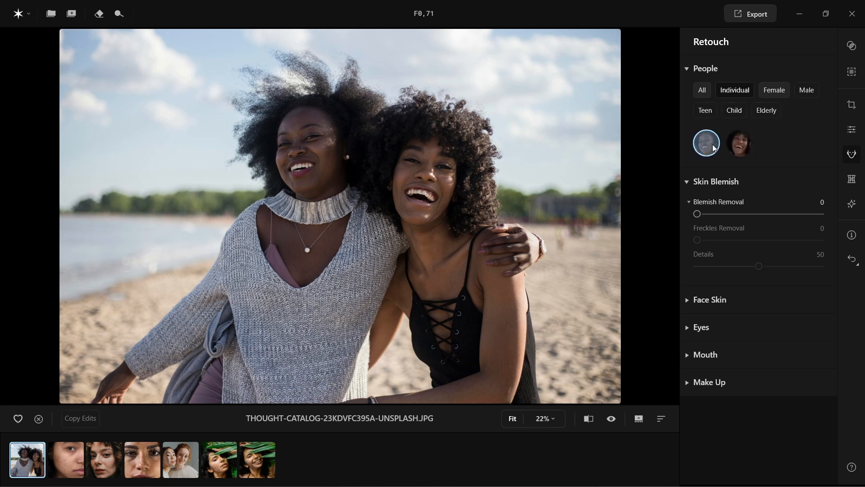
click(739, 150)
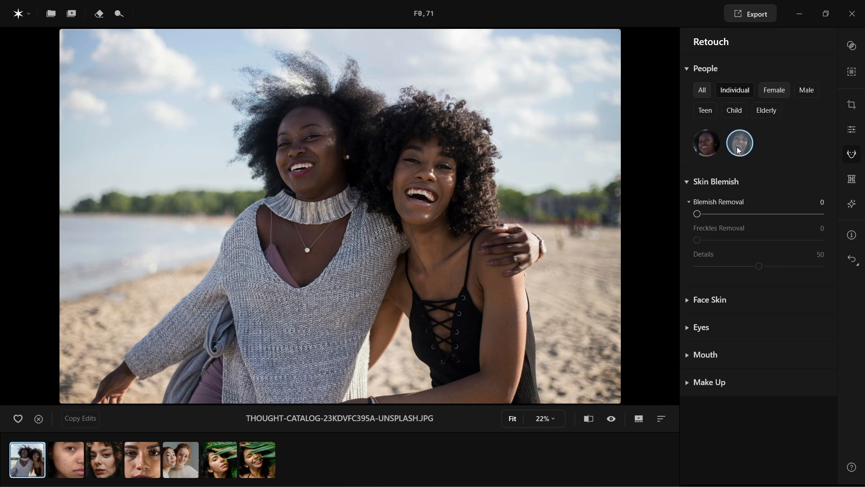
click(711, 147)
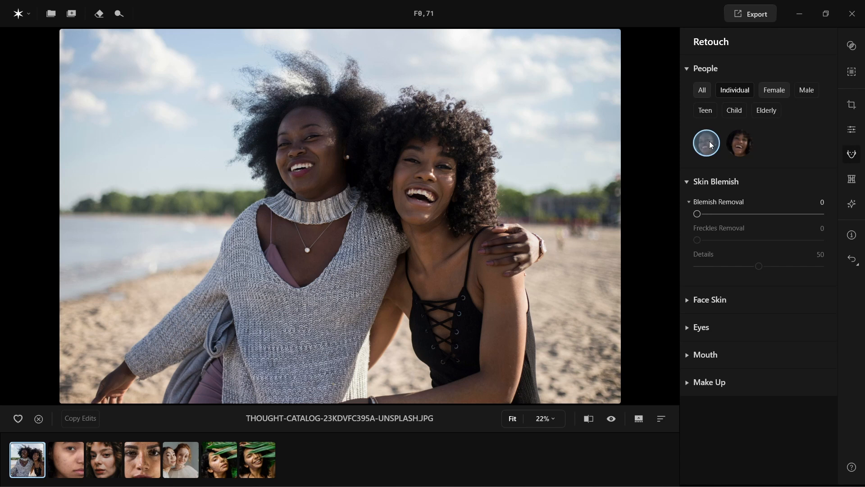
click(703, 299)
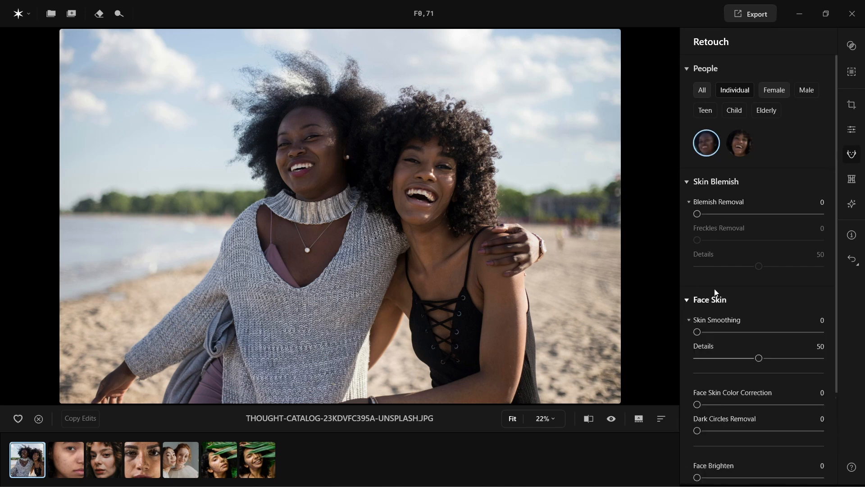
scroll(722, 285, down, 3)
drag(699, 355, 768, 356)
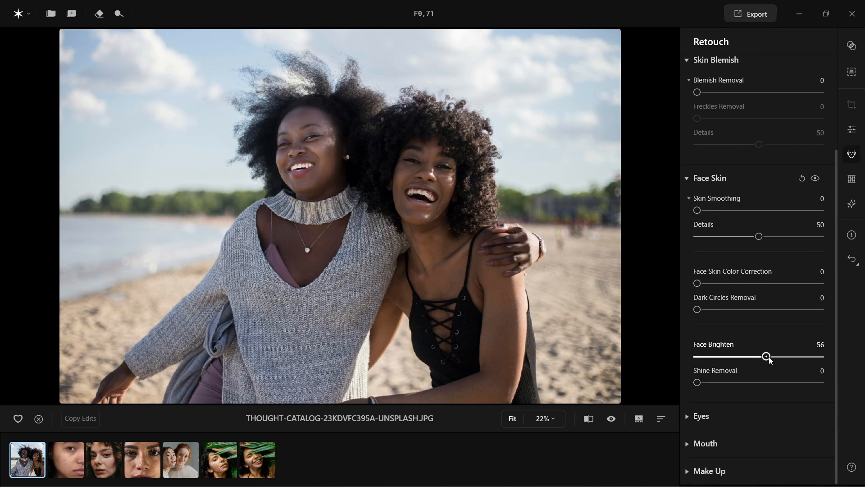
scroll(737, 173, up, 3)
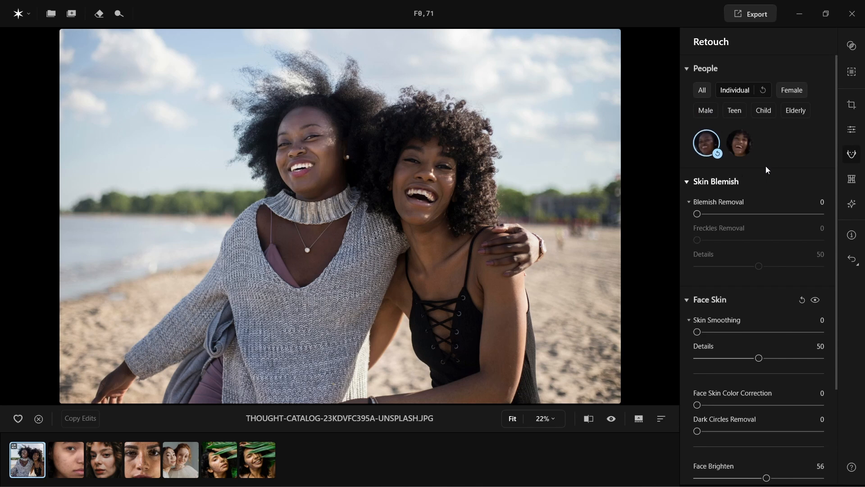
Compare the beach photo with and without its edits.
click(616, 420)
click(615, 421)
click(616, 421)
click(615, 420)
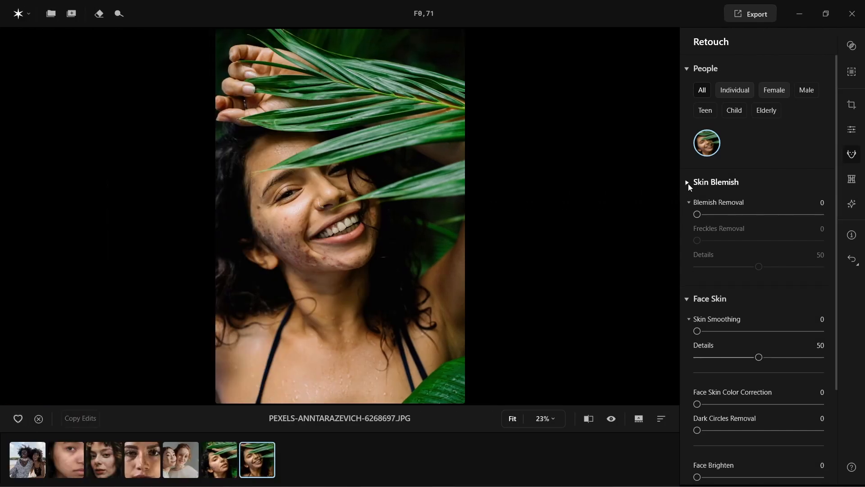
Set both Blemish Removal and Freckles Removal to 100 for the smiling woman under the palm leaves.
click(688, 183)
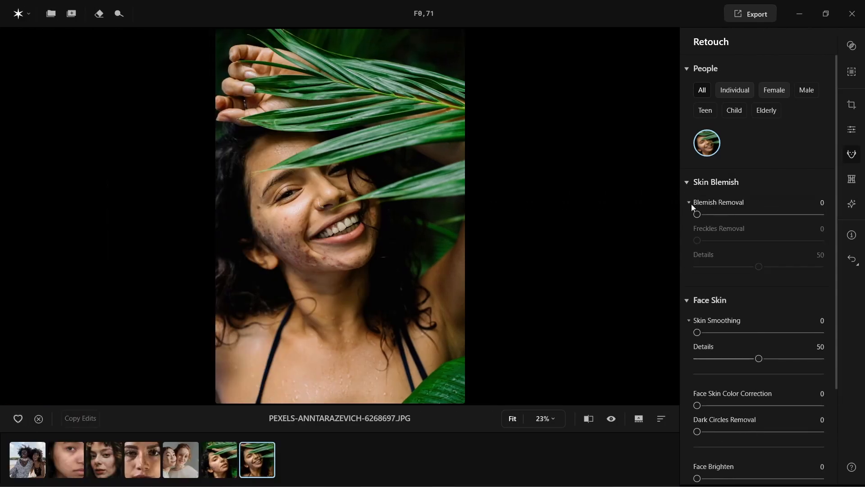
scroll(303, 232, up, 3)
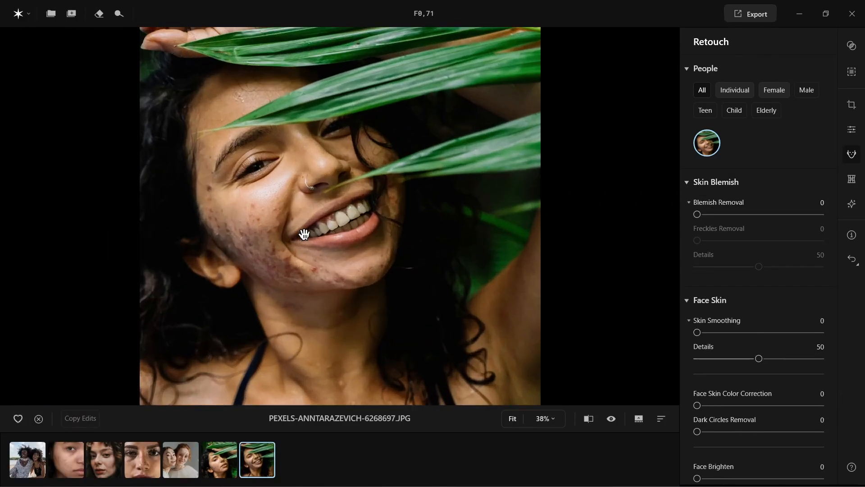
drag(310, 224, 319, 255)
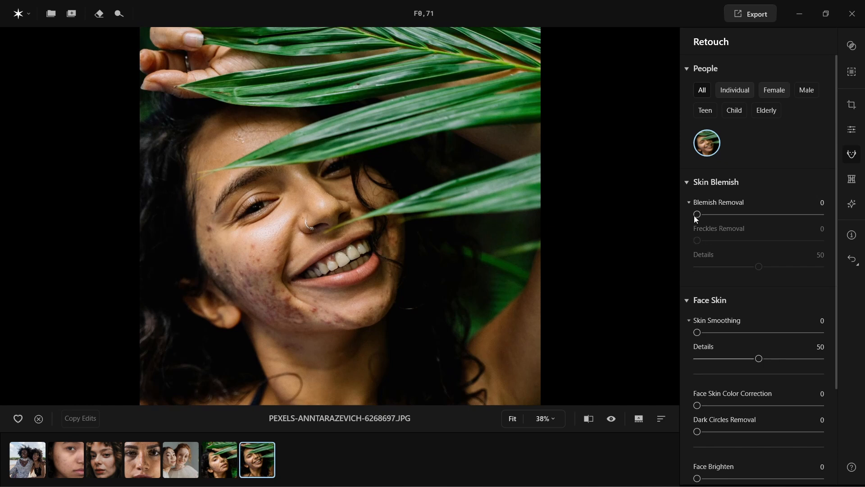
drag(697, 215, 828, 215)
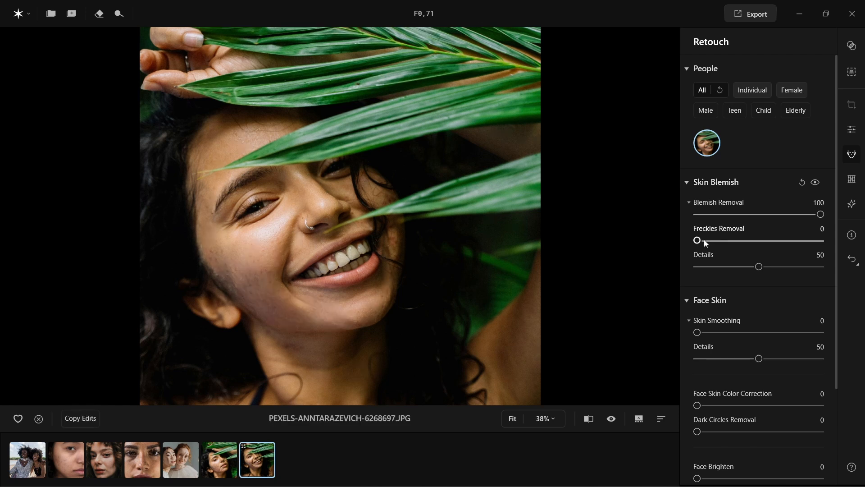
drag(717, 244, 796, 244)
Compare the smiling woman's skin with and without the Skin Blemish adjustments.
click(816, 183)
click(816, 183)
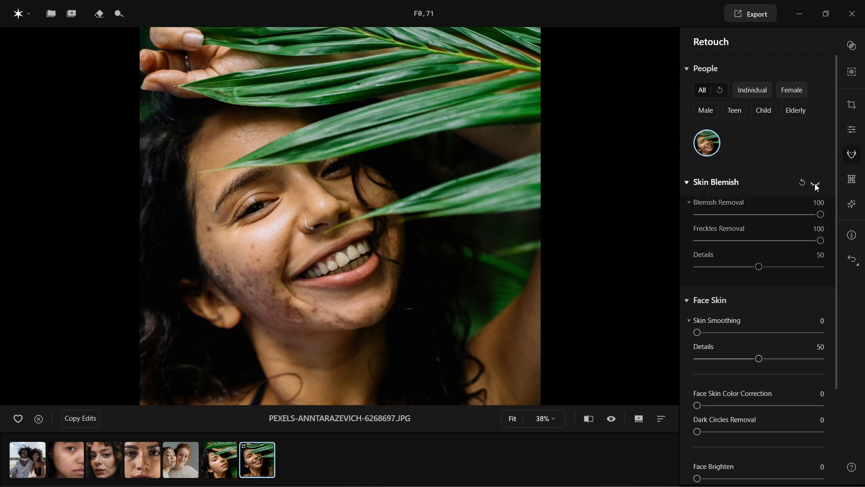
click(816, 183)
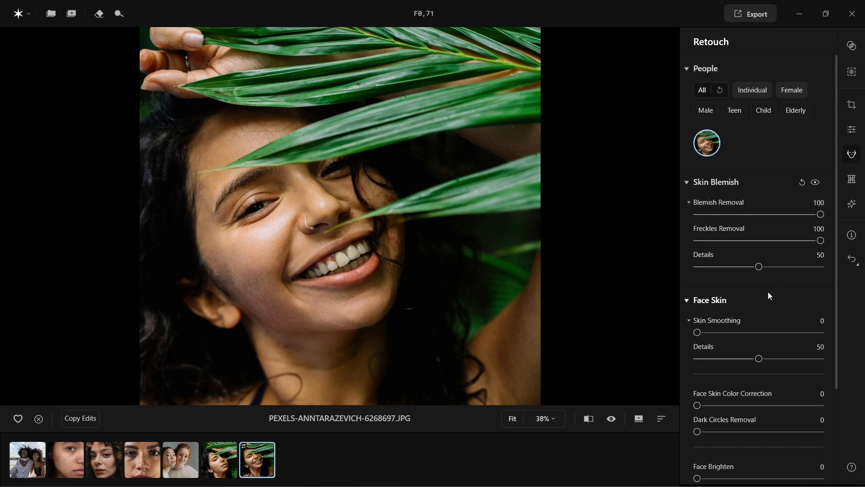
Switch to the close-up portrait of the curly-haired woman with red lips and set Skin Smoothing to 100.
scroll(766, 309, down, 2)
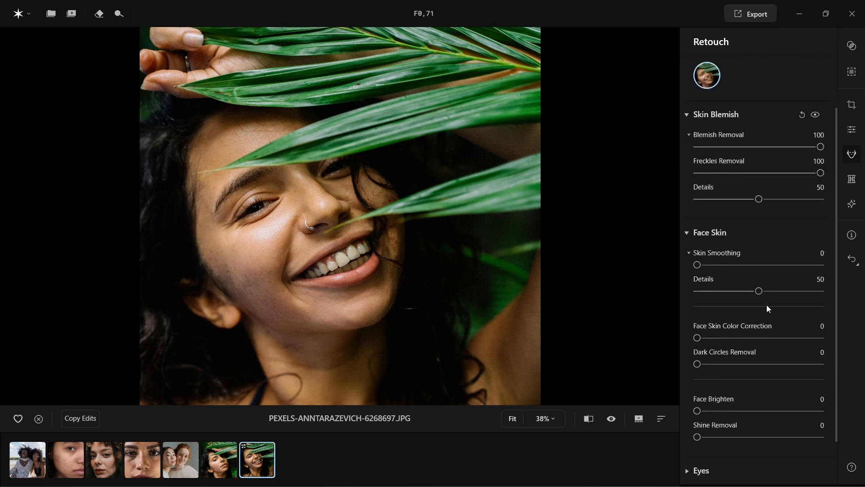
click(98, 466)
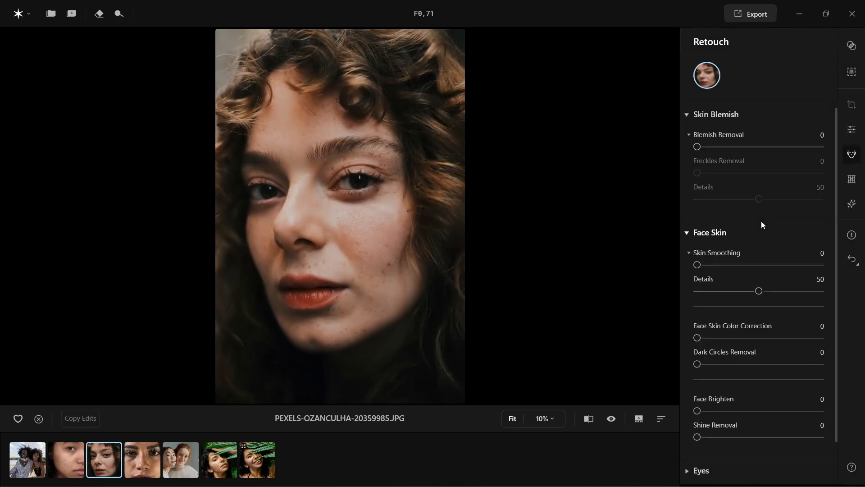
click(385, 243)
scroll(766, 224, down, 1)
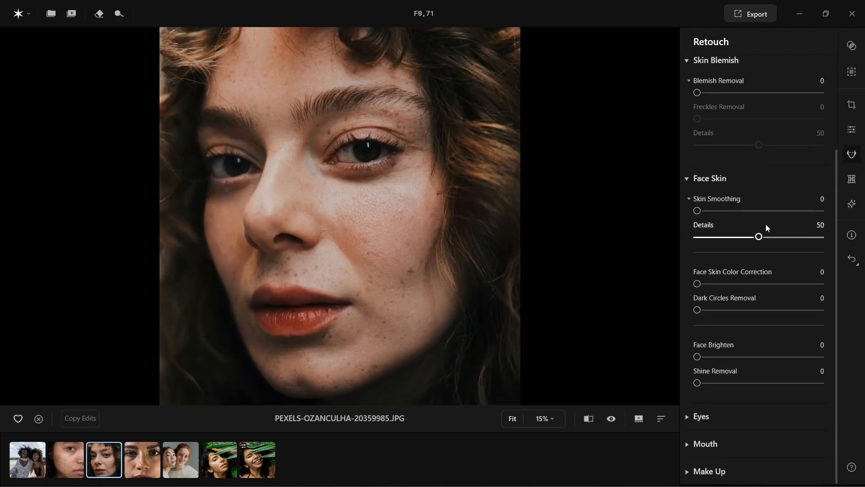
drag(699, 212, 836, 212)
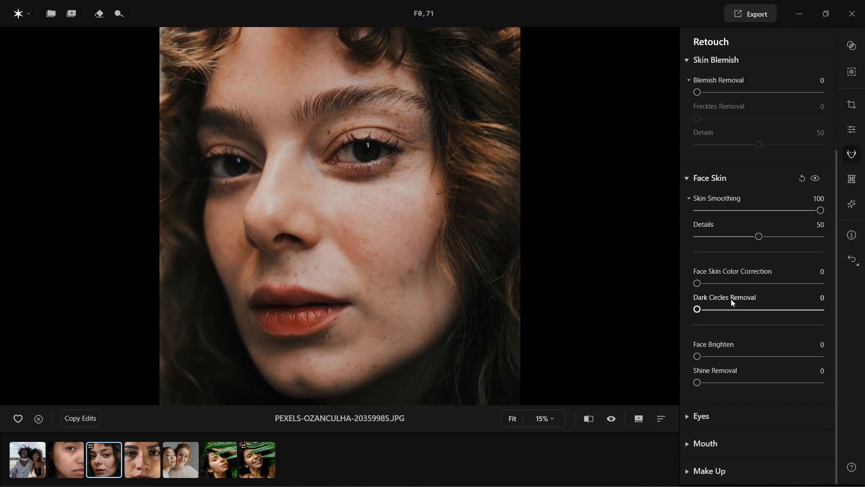
Set Face Skin Color Correction to 50, Dark Circles Removal to 51, Face Brighten to 25 and Shine Removal to 43.
drag(700, 284, 760, 288)
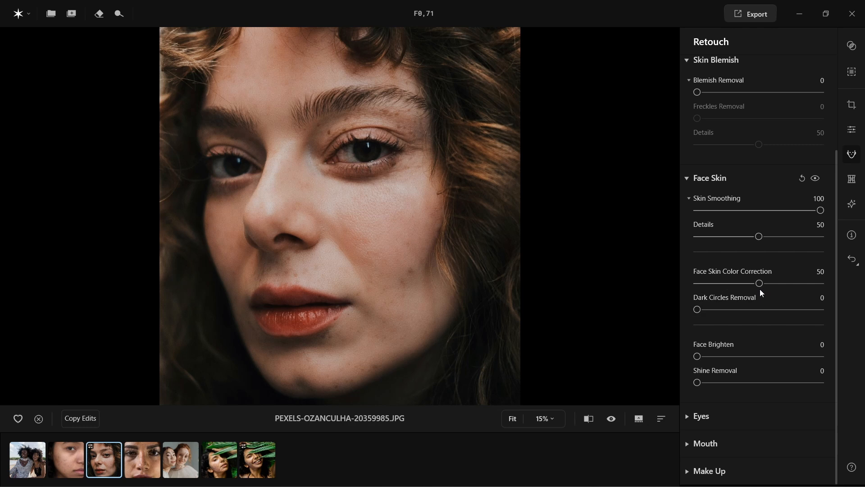
drag(698, 310, 761, 310)
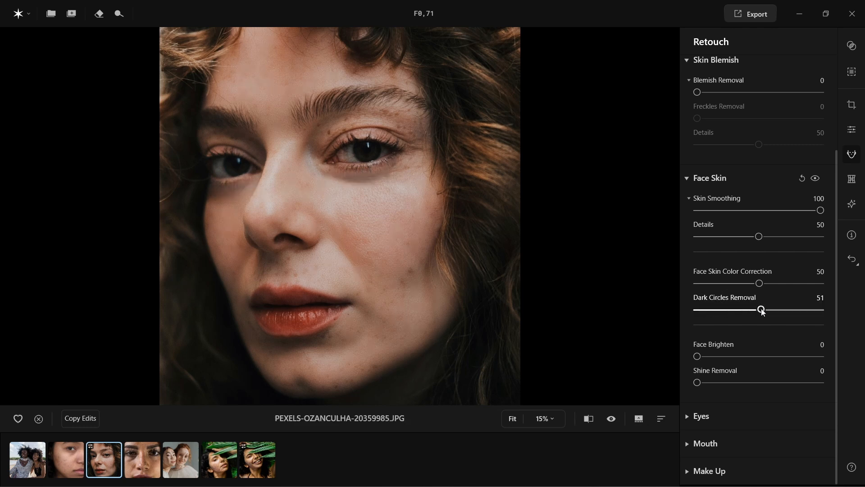
drag(698, 358, 754, 386)
drag(718, 359, 728, 359)
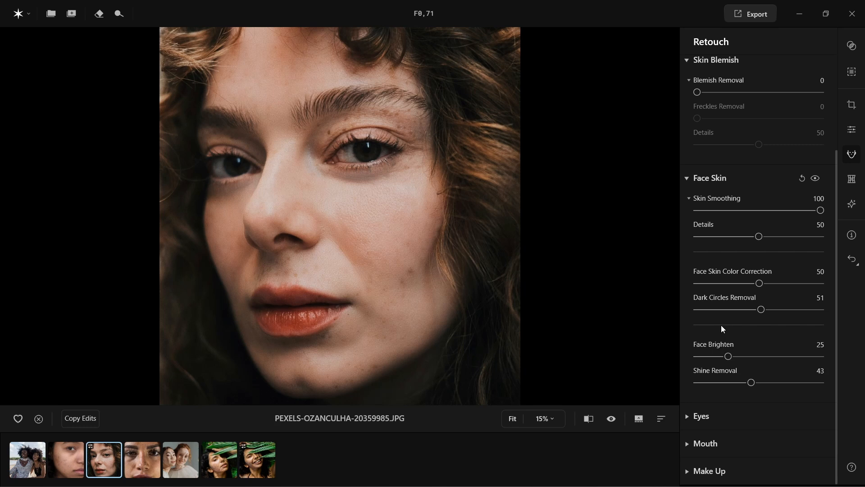
Compare the curly-haired woman's portrait with and without its edits.
click(612, 420)
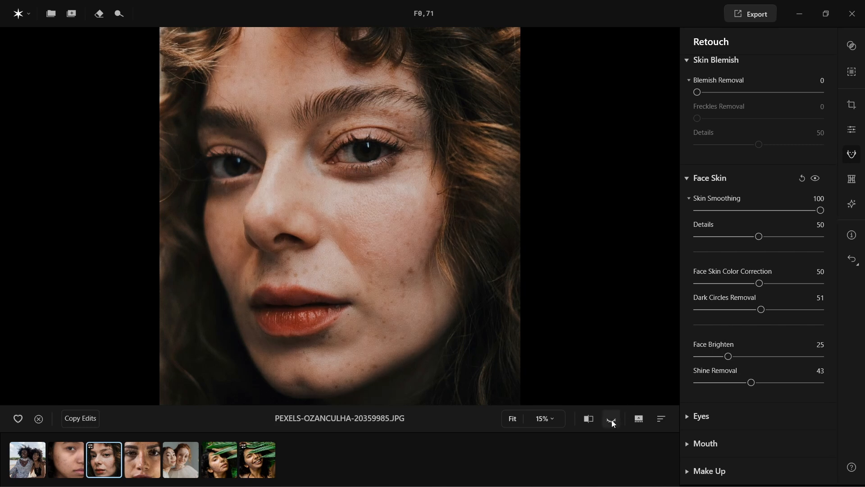
click(612, 420)
click(612, 421)
click(612, 420)
Try the Blue iris on the curly-haired woman's eyes and replace it with the Brown iris.
click(701, 416)
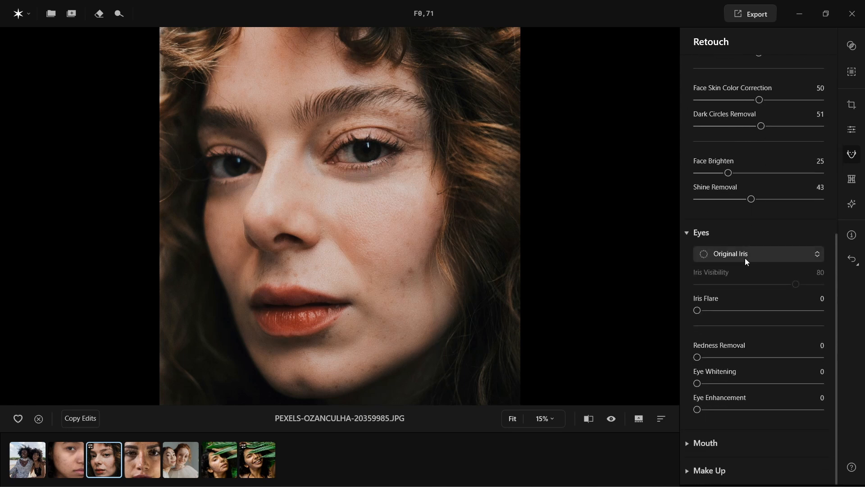
click(745, 258)
click(737, 297)
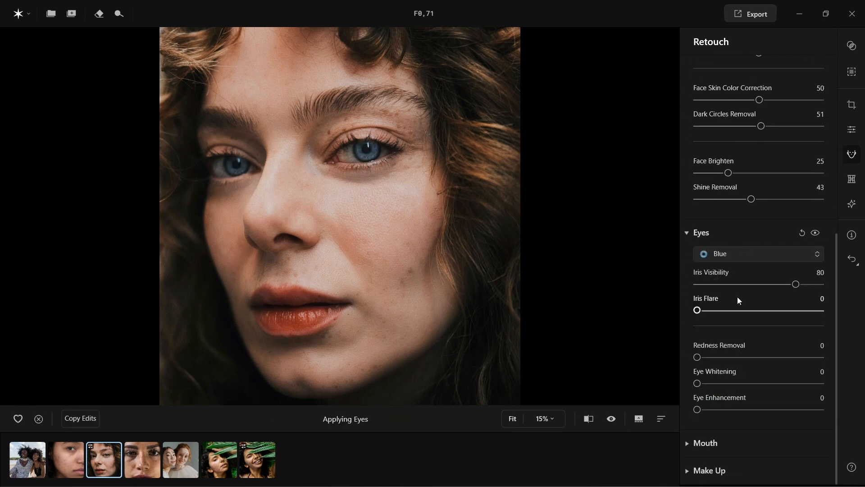
click(736, 259)
click(736, 310)
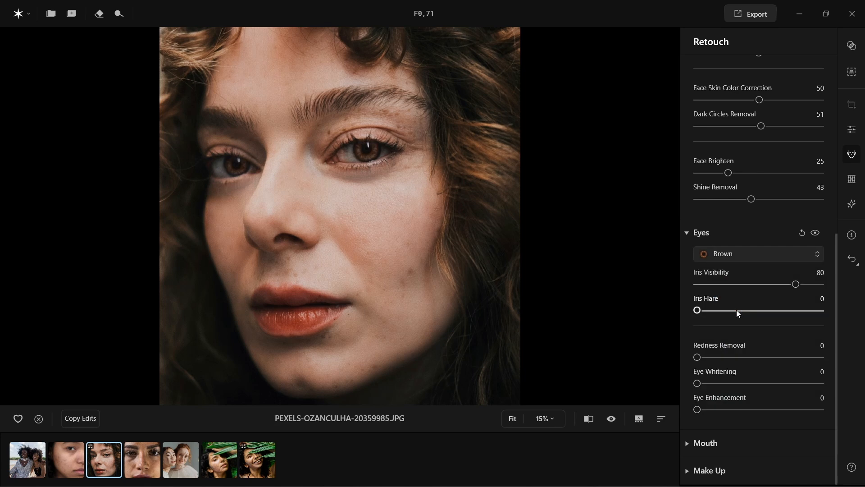
Switch to the half-face portrait of the dark-haired woman, try another iris color and apply the Brown iris.
click(73, 458)
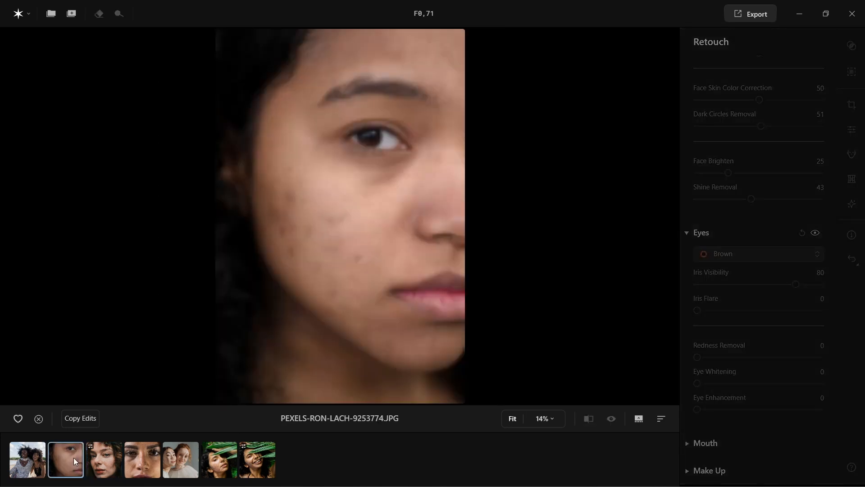
click(741, 254)
click(742, 293)
click(741, 254)
click(737, 310)
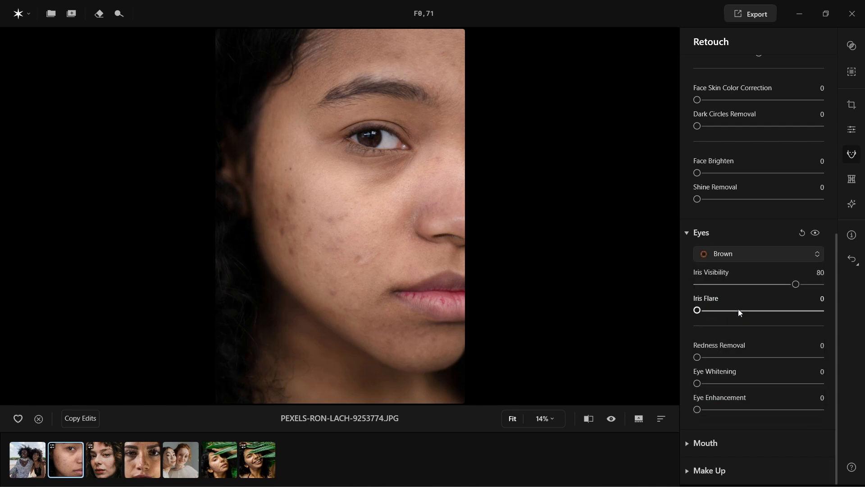
Return to the curly-haired woman's portrait, try different iris colors and apply the Green iris.
click(109, 462)
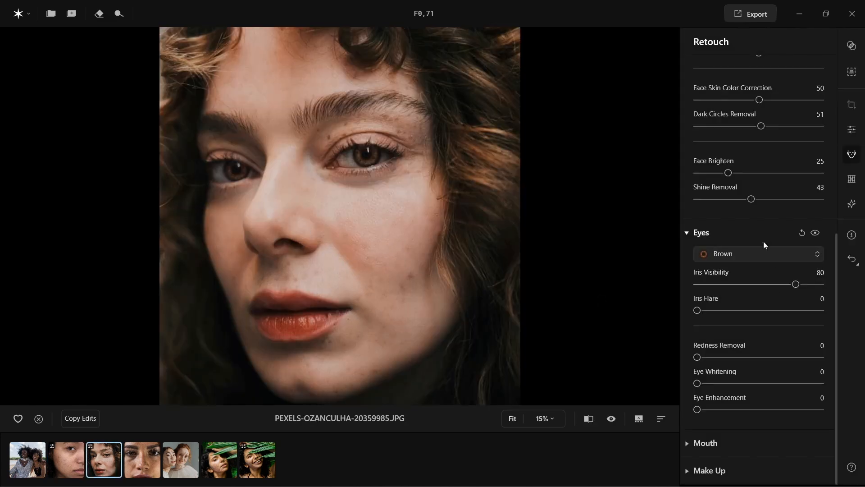
click(766, 255)
click(741, 329)
click(737, 258)
click(734, 311)
click(741, 253)
click(736, 296)
click(740, 256)
click(737, 329)
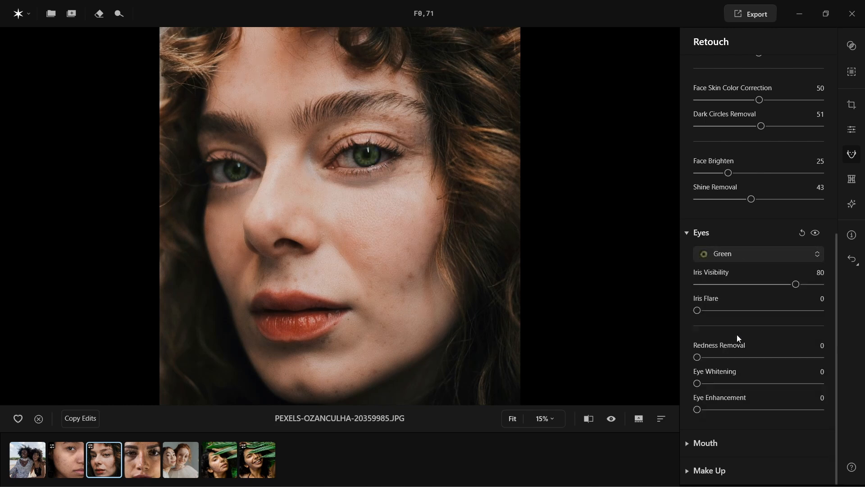
Set Iris Flare to 56, Redness Removal to 59, Eye Whitening to 63 and Eye Enhancement to 63, and compare with the unedited portrait.
drag(698, 310, 719, 311)
drag(775, 314, 800, 318)
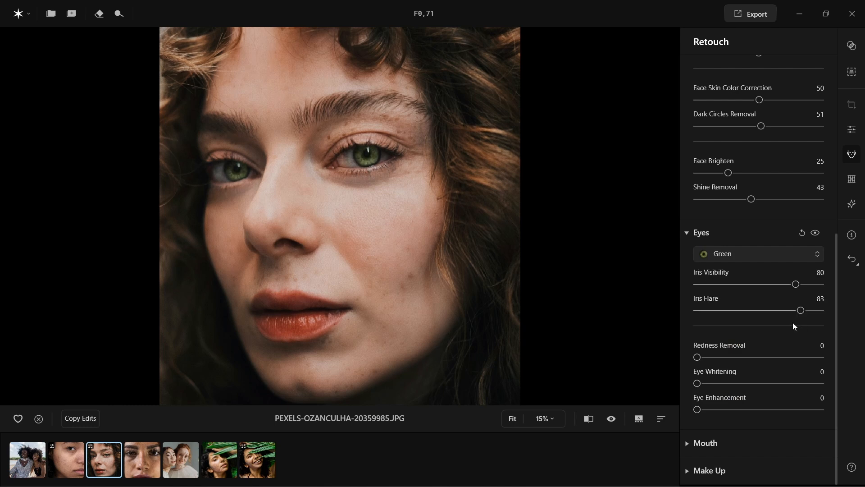
drag(697, 357, 772, 362)
drag(700, 383, 775, 383)
drag(699, 413, 776, 411)
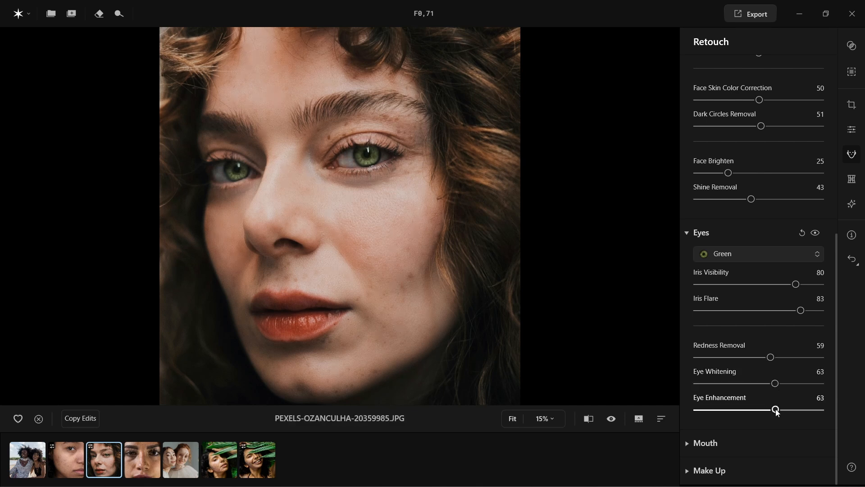
drag(800, 310, 768, 310)
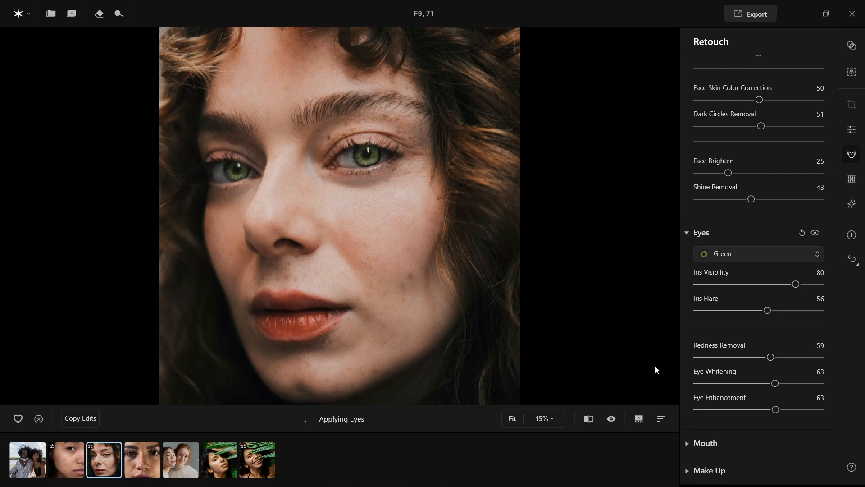
click(615, 421)
click(615, 421)
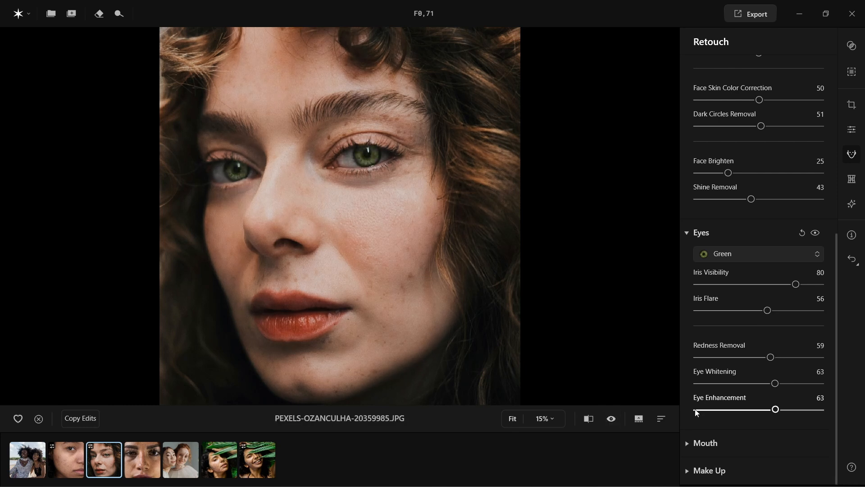
Switch to the smiling woman under palm leaves and set Teeth Whitening to 100 and Teeth Brightening to 54.
click(688, 442)
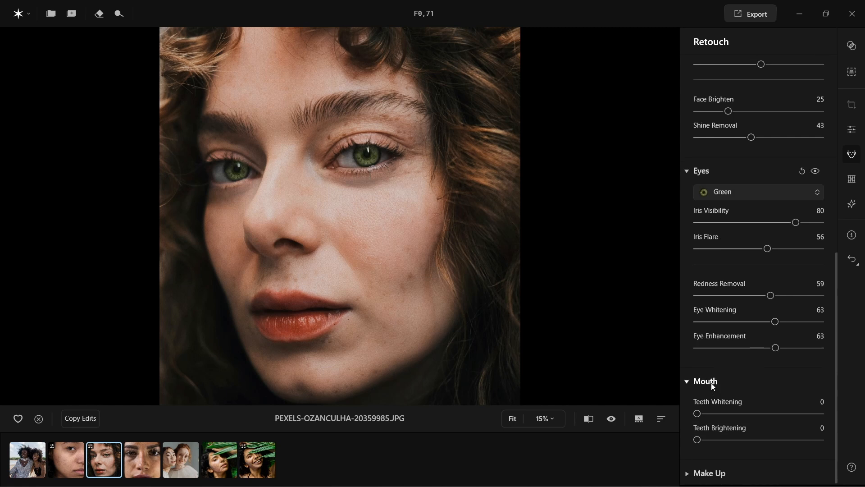
click(243, 467)
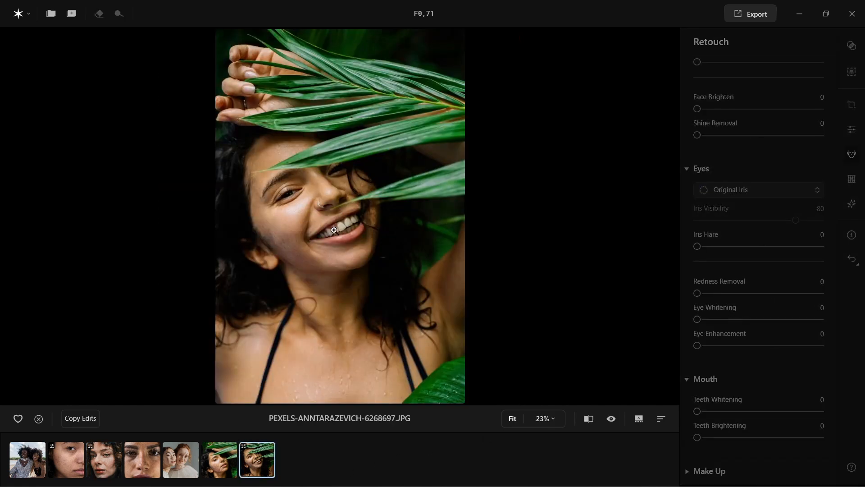
scroll(333, 230, up, 5)
scroll(334, 229, up, 1)
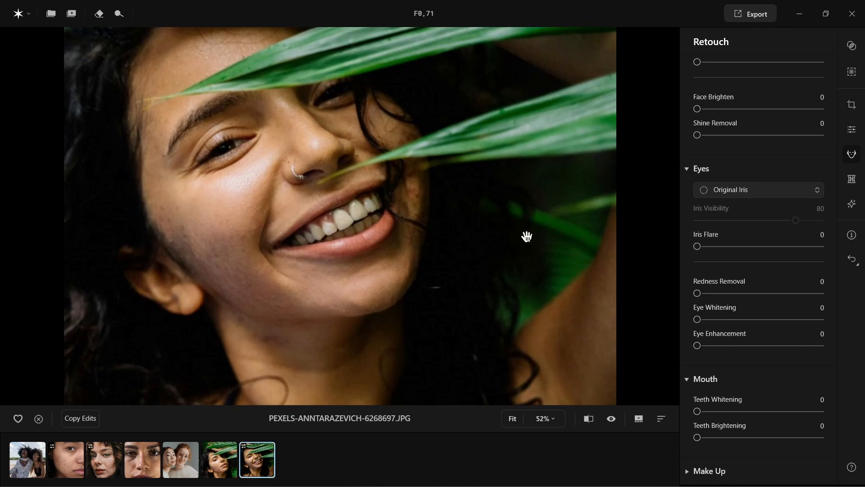
drag(696, 412, 820, 411)
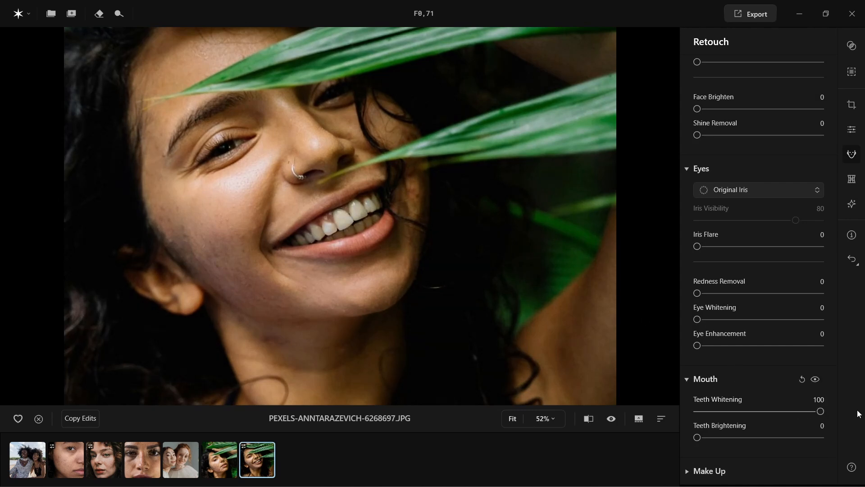
drag(700, 437, 765, 437)
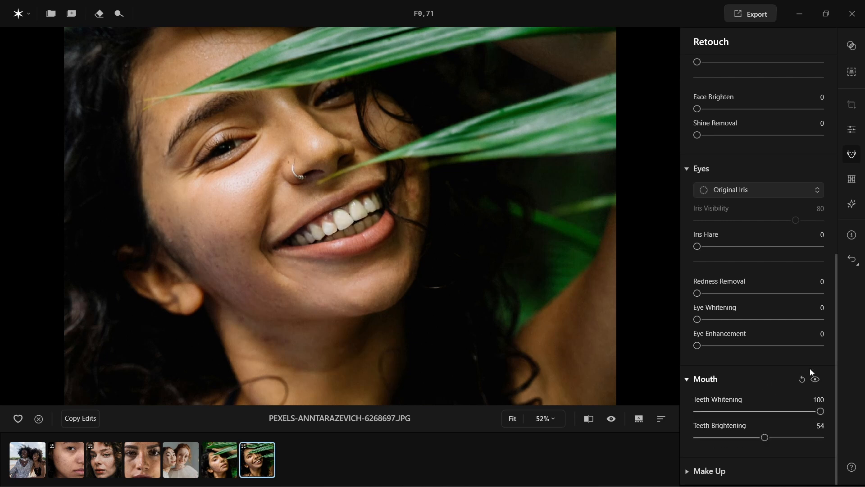
Compare the smiling woman's teeth with and without the Mouth adjustments.
click(818, 379)
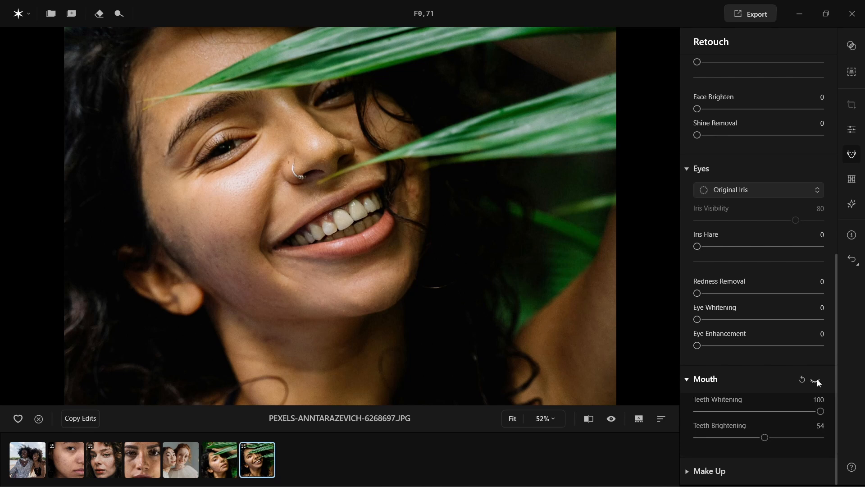
click(818, 381)
click(818, 381)
click(818, 382)
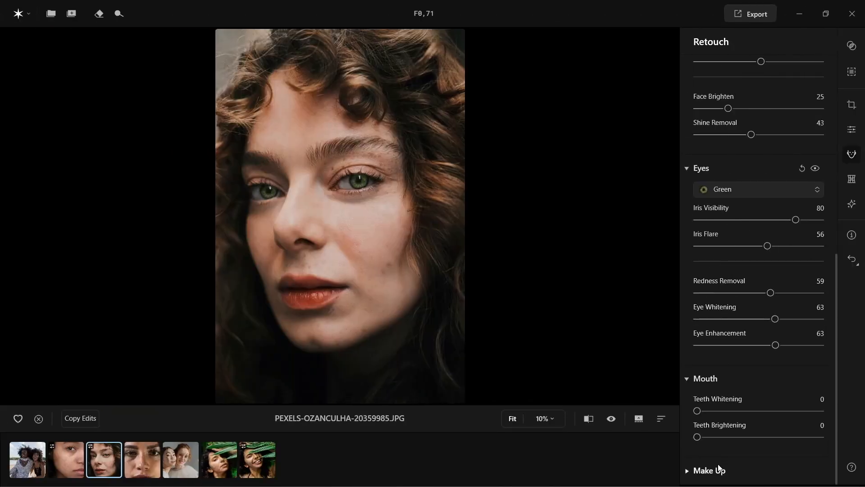
Add a Cheeks blush with an Amount of 55 to the curly-haired woman's portrait.
click(718, 469)
scroll(743, 290, down, 8)
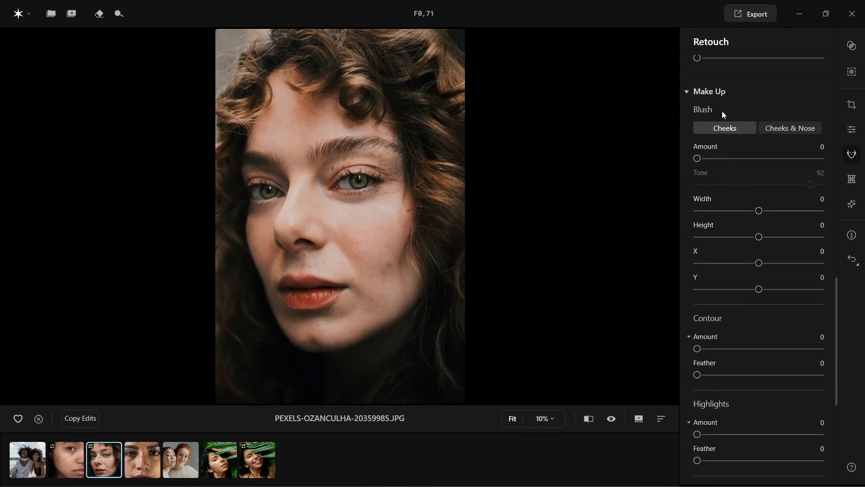
scroll(721, 323, down, 5)
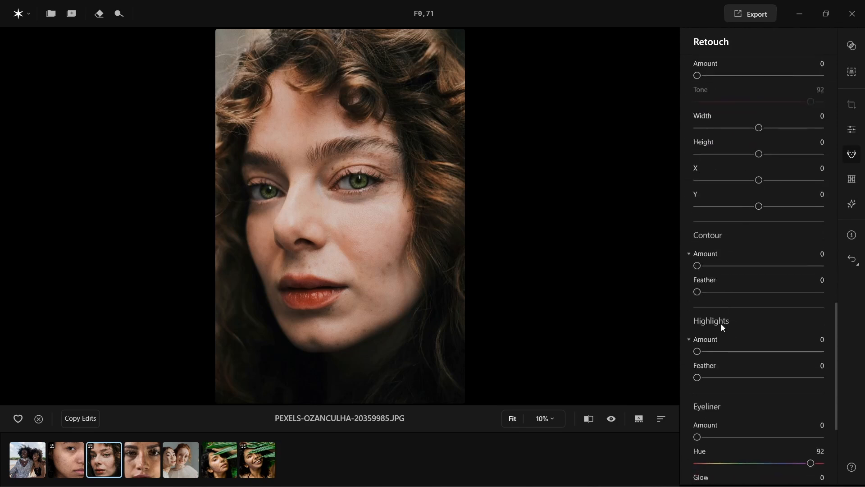
scroll(744, 289, down, 3)
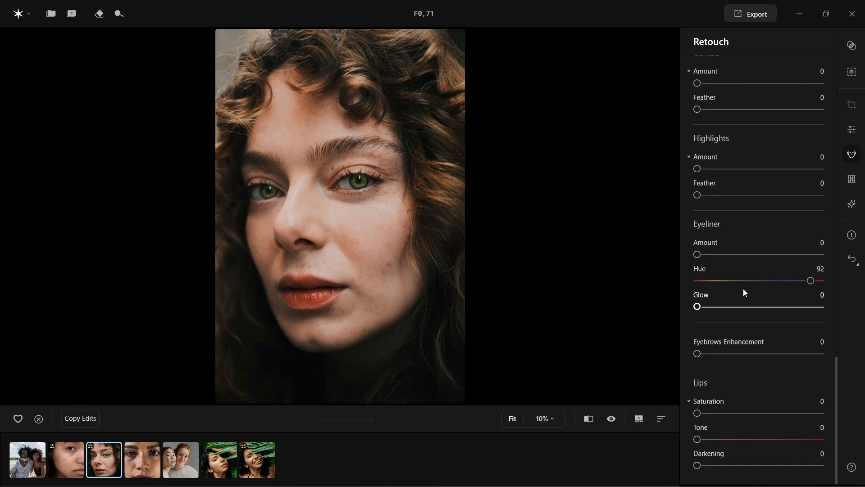
scroll(721, 248, up, 10)
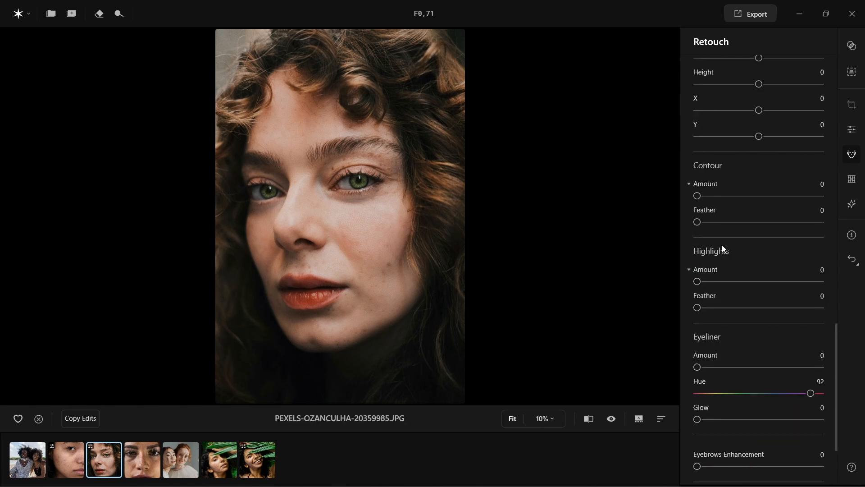
drag(698, 230, 766, 236)
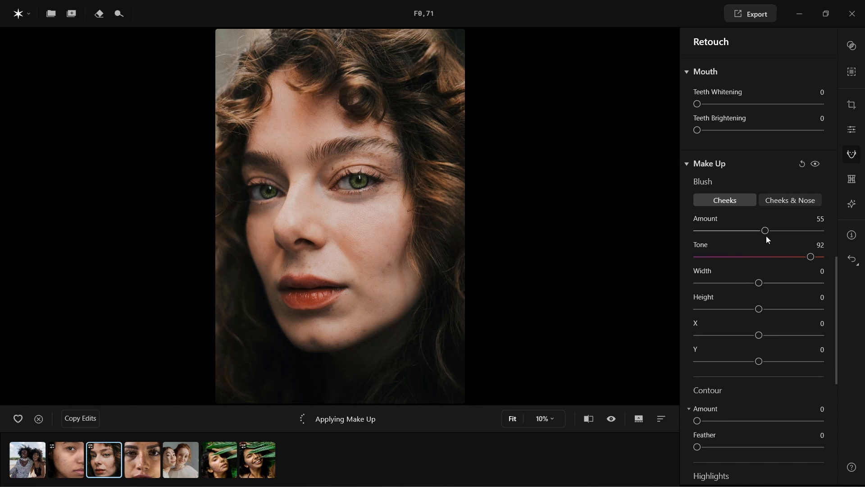
Try the Cheeks & Nose blush, return to Cheeks and set the blush Amount to 58.
click(782, 205)
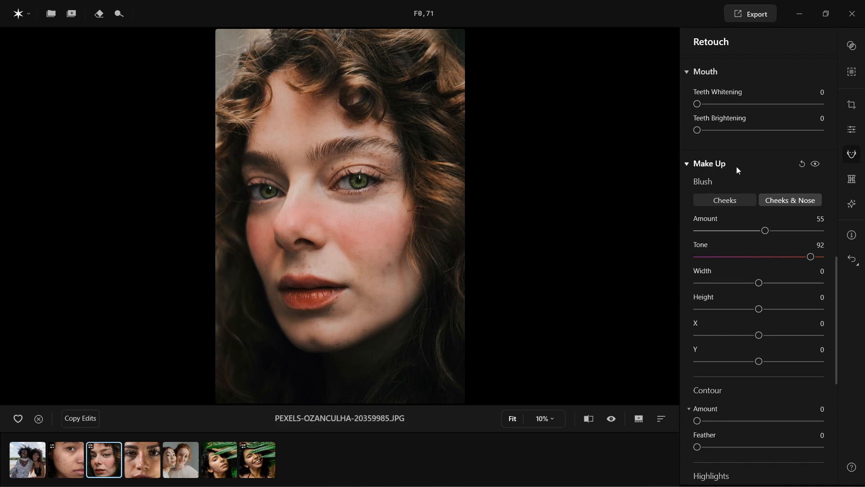
click(743, 201)
drag(765, 230, 771, 233)
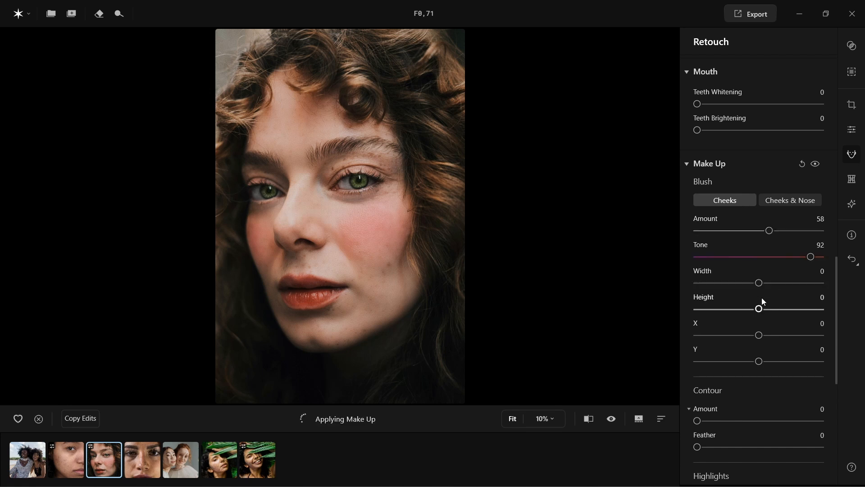
Try a blush Height of 100 and reset it to 0.
drag(761, 314, 821, 310)
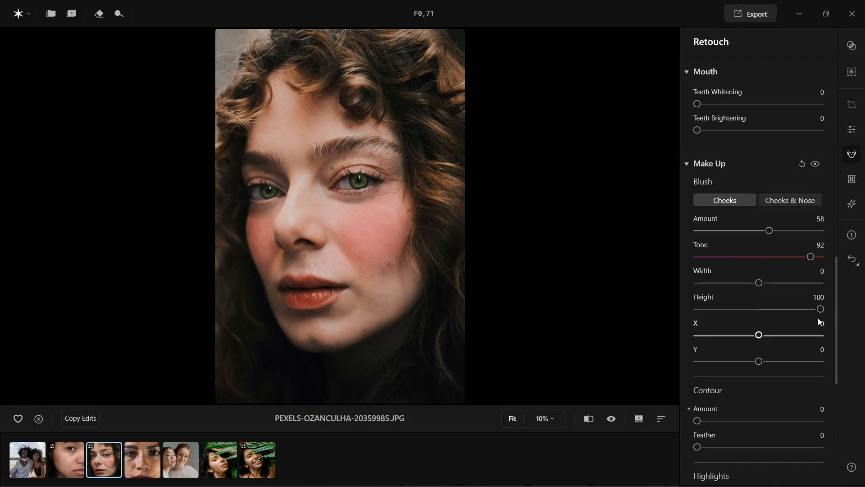
mouse_move(814, 311)
mouse_down()
mouse_move(690, 316)
mouse_move(754, 312)
mouse_up()
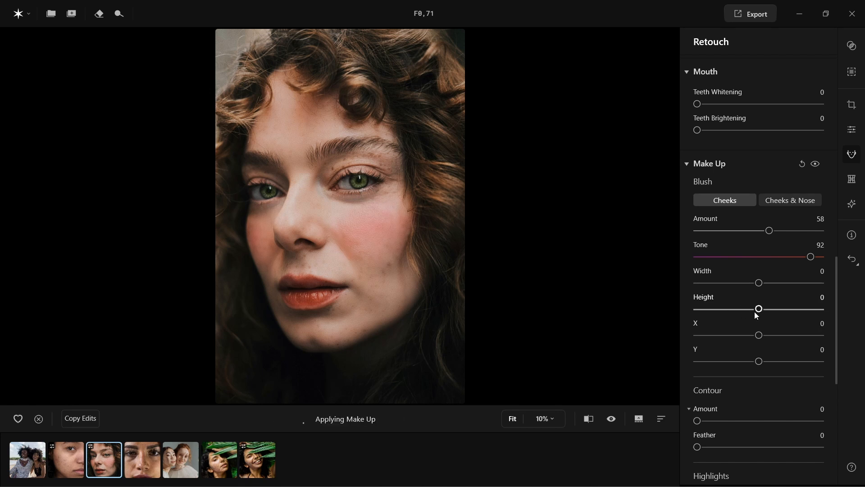
Contour the curly-haired woman's face with an Amount of 71 and a Feather of 35.
scroll(730, 339, down, 2)
scroll(730, 340, down, 2)
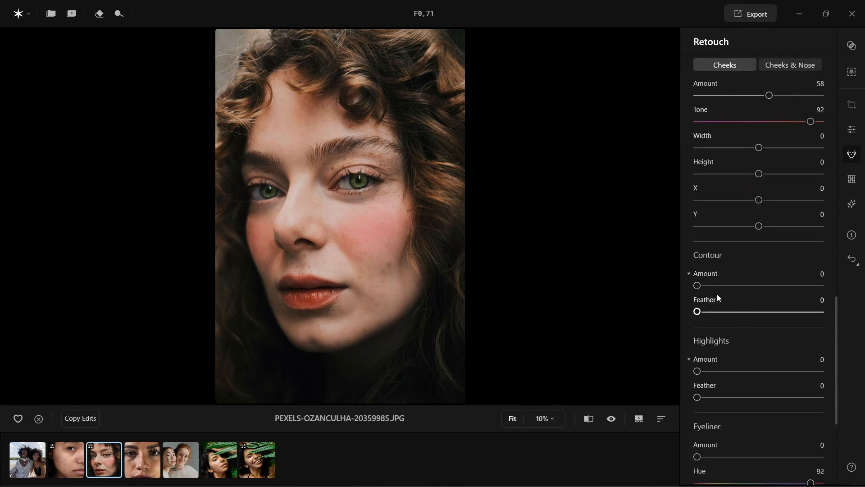
drag(697, 285, 785, 288)
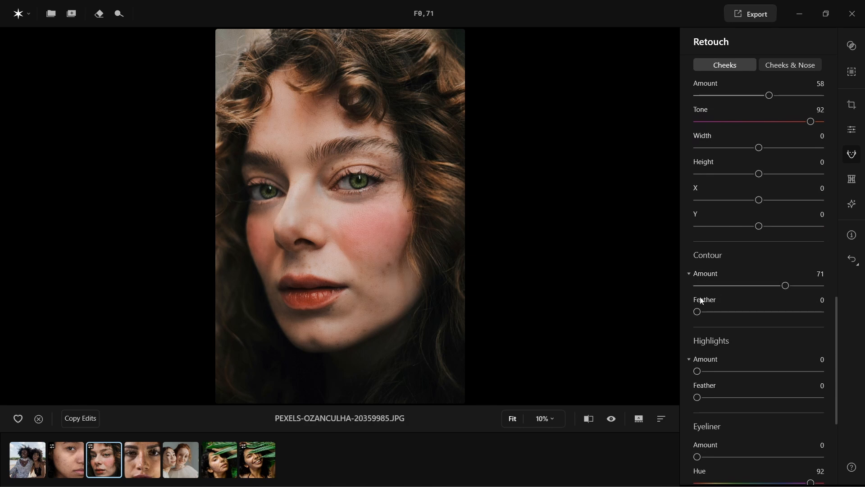
drag(699, 311, 745, 312)
Add makeup Highlights to the face with an Amount of 50 and a Feather of 16.
scroll(742, 336, down, 5)
drag(712, 174, 755, 175)
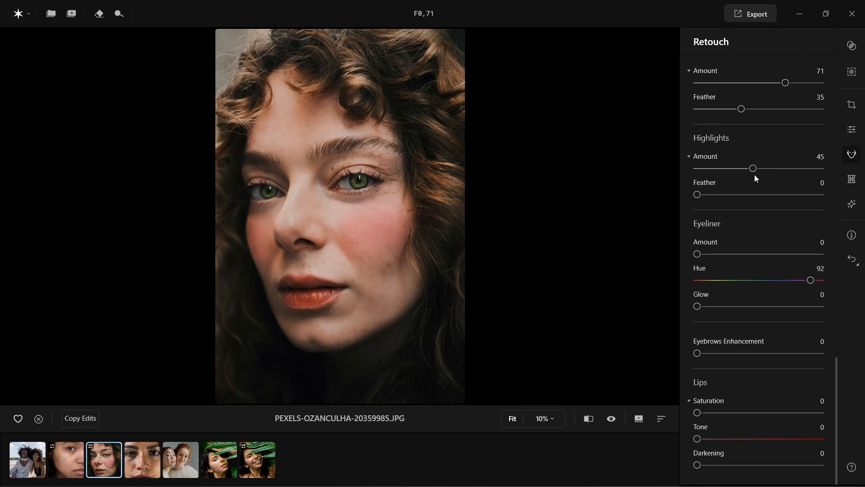
drag(698, 196, 717, 195)
drag(753, 168, 759, 168)
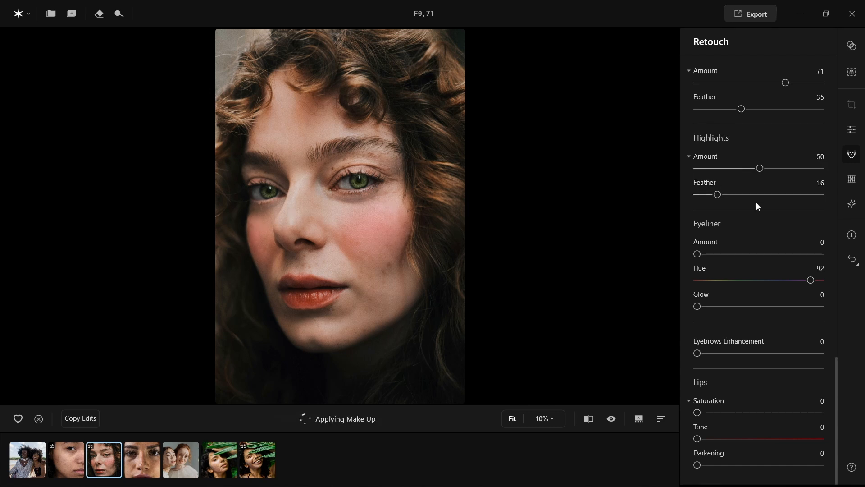
Add green eyeliner to the eyes with an Amount of 48 and a Hue of 40.
drag(733, 258, 837, 248)
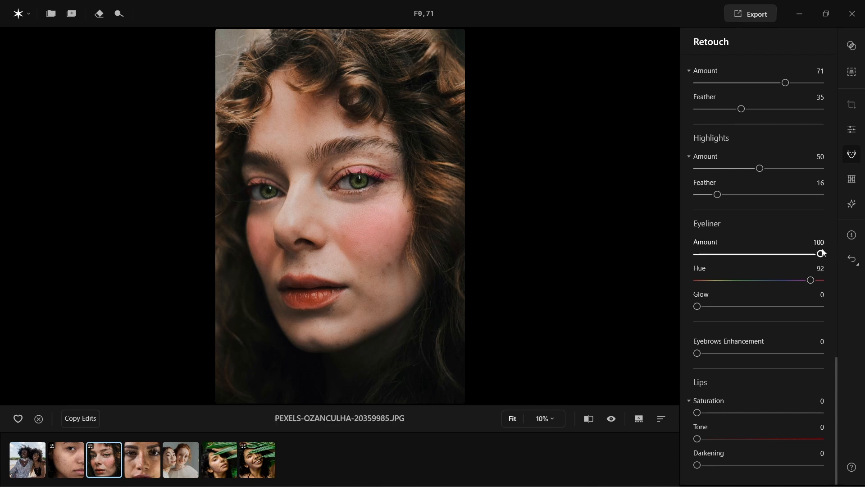
drag(810, 280, 744, 281)
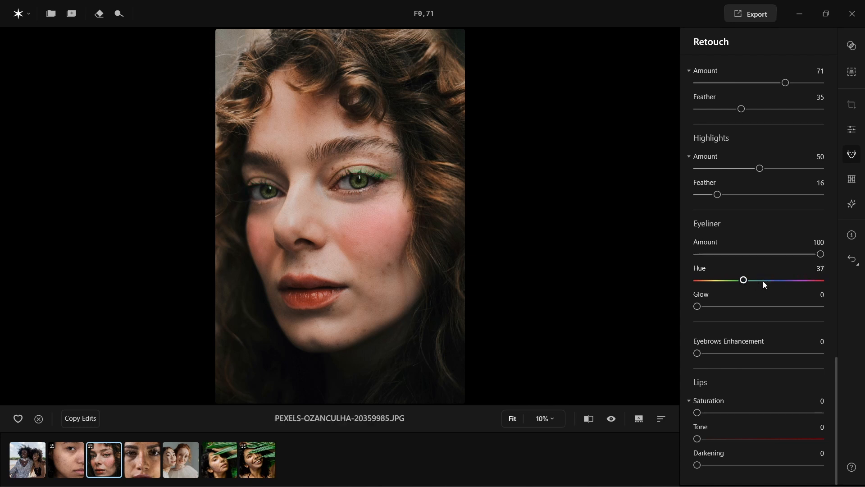
drag(820, 254, 757, 254)
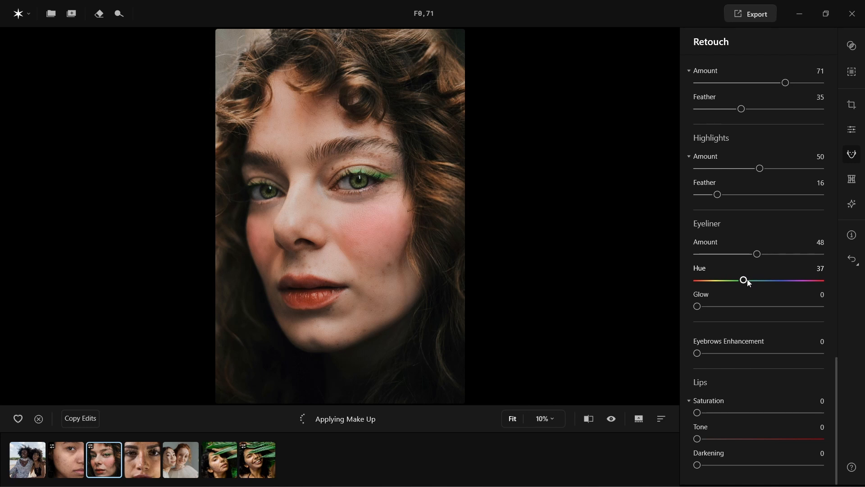
drag(749, 282, 751, 283)
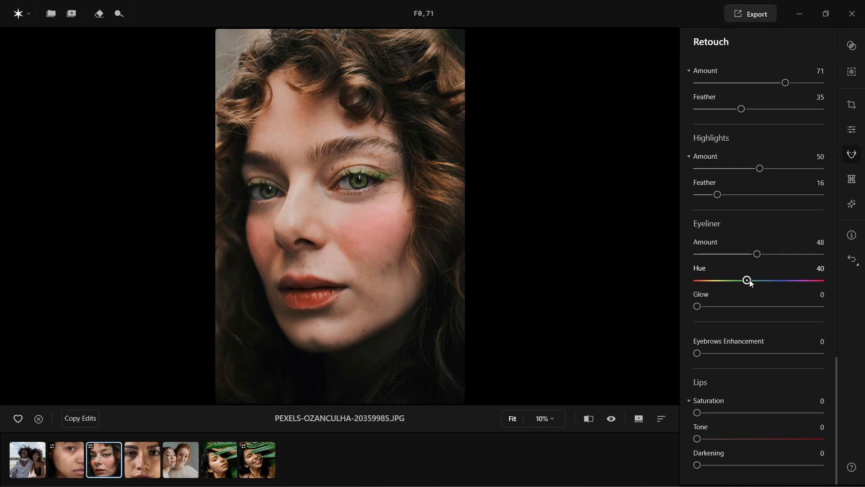
Set the eyeliner Amount to 100, try Glow at 94 and 100, and reset Glow to 0.
drag(698, 307, 816, 306)
drag(761, 254, 830, 253)
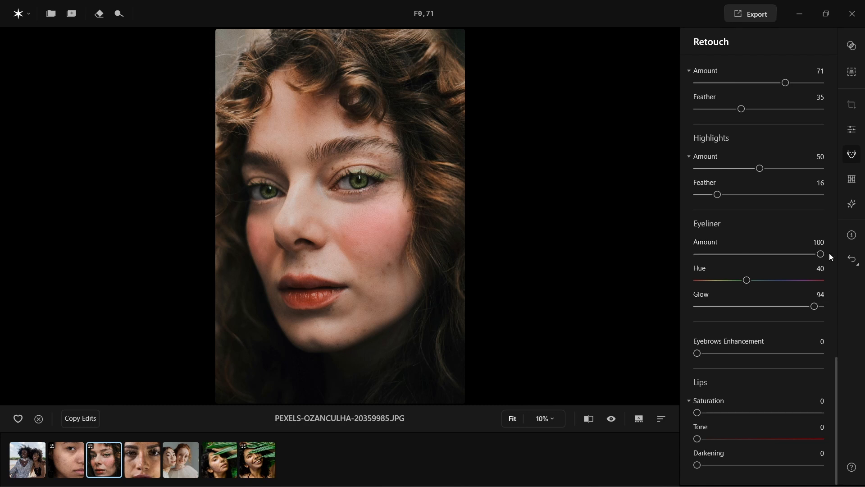
double_click(814, 306)
drag(697, 307, 835, 304)
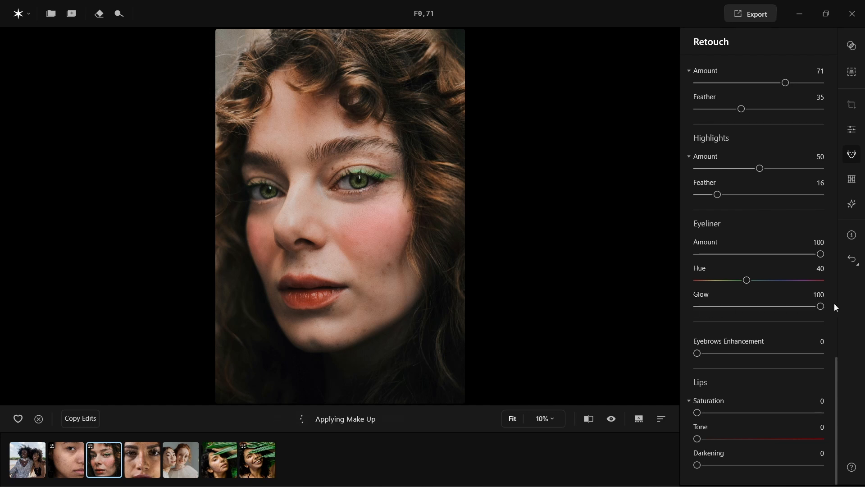
drag(820, 307, 685, 311)
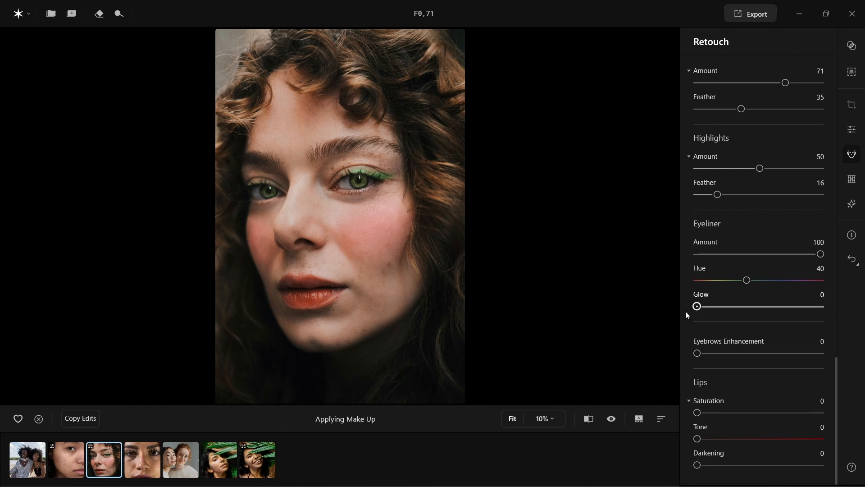
Reduce the eyeliner Amount to 51 and set Eyebrows Enhancement to 17.
drag(821, 253, 761, 257)
drag(697, 353, 719, 354)
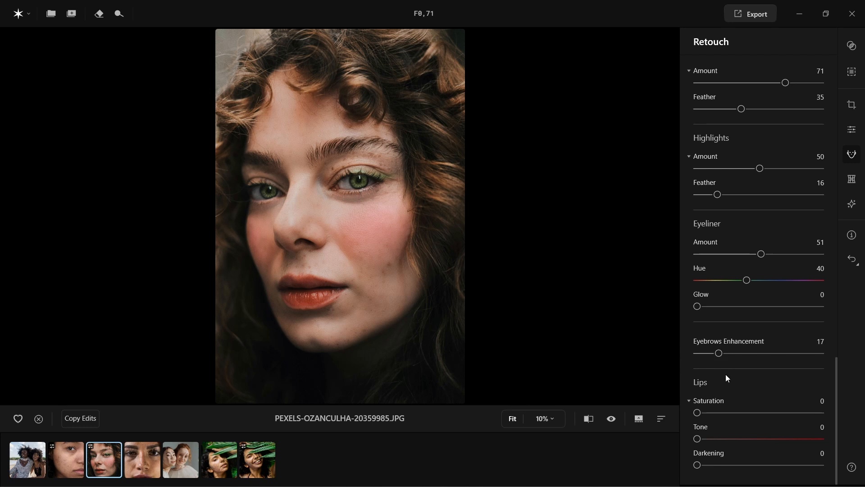
Color the woman's lips with a Saturation of 18, a Tone of 12 and a Darkening of 39.
drag(697, 412, 755, 418)
drag(699, 439, 723, 440)
drag(751, 413, 732, 413)
drag(697, 465, 779, 465)
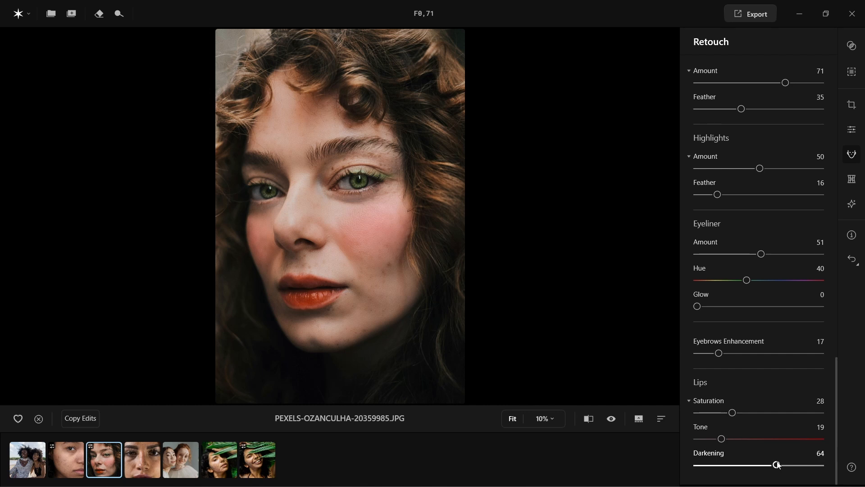
drag(779, 465, 746, 465)
drag(721, 439, 720, 413)
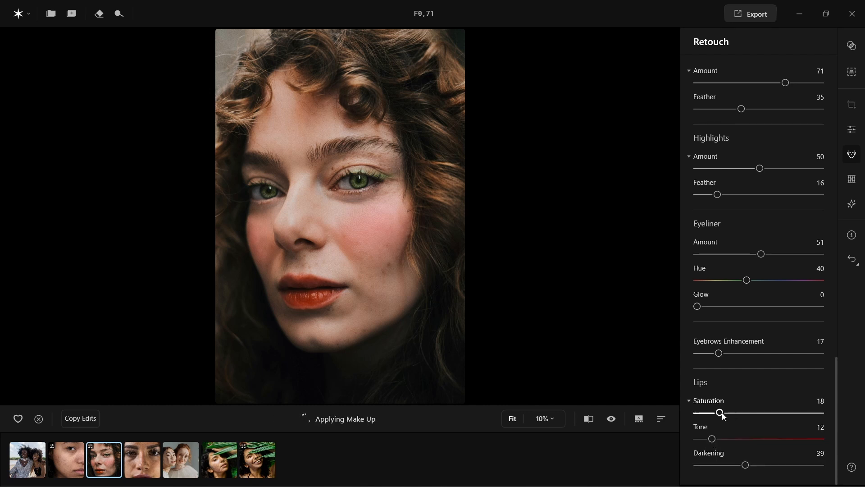
Compare the portrait before and after the makeup edits, ending on the edited version.
click(614, 418)
click(614, 418)
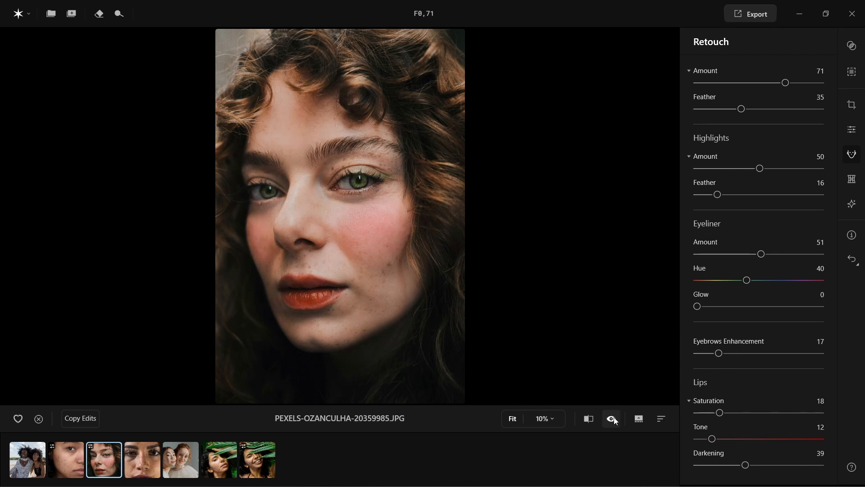
click(614, 418)
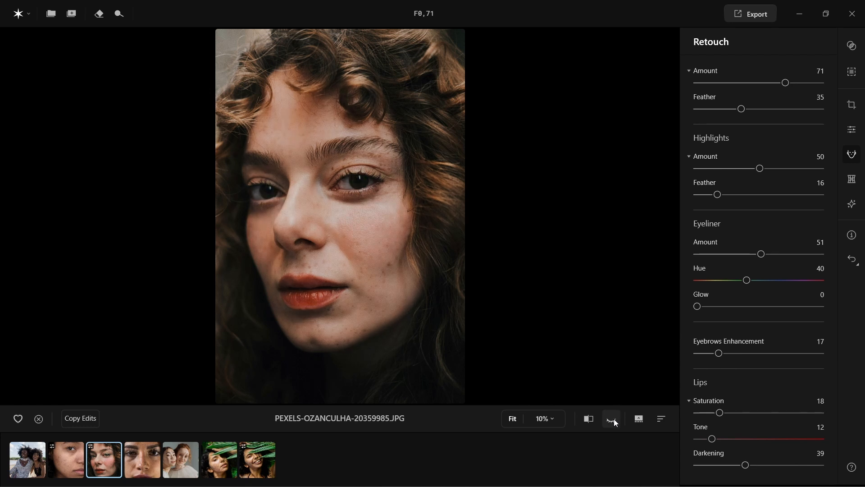
click(614, 419)
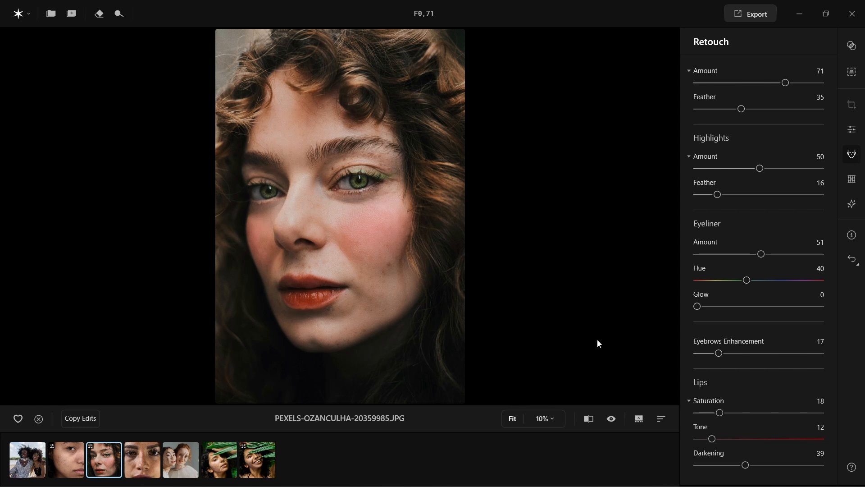
click(611, 418)
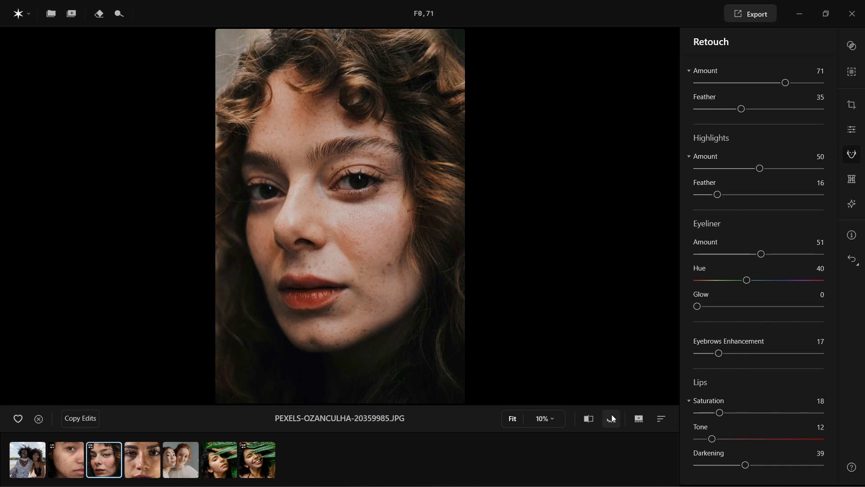
click(612, 419)
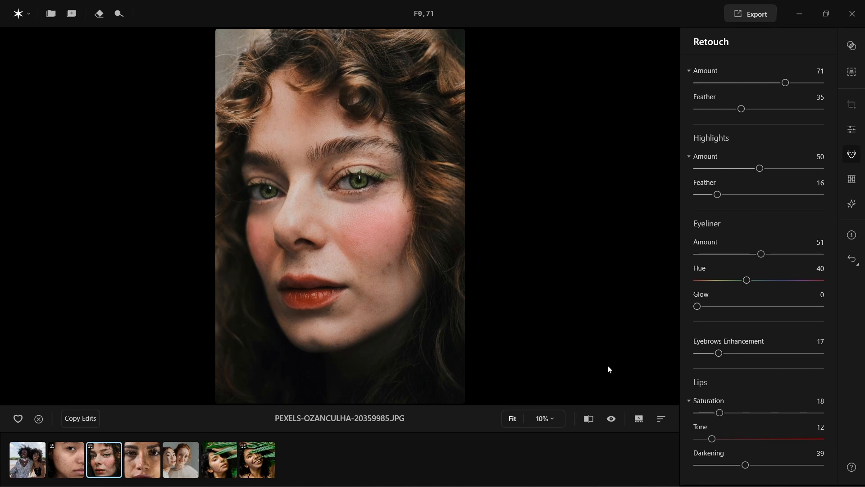
Soften the cheek blush by setting its Amount to 44.
scroll(731, 275, up, 8)
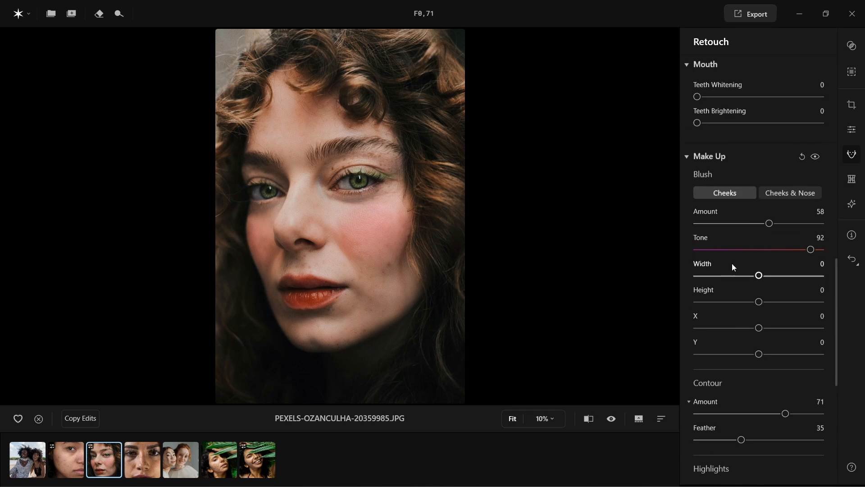
drag(770, 230, 751, 230)
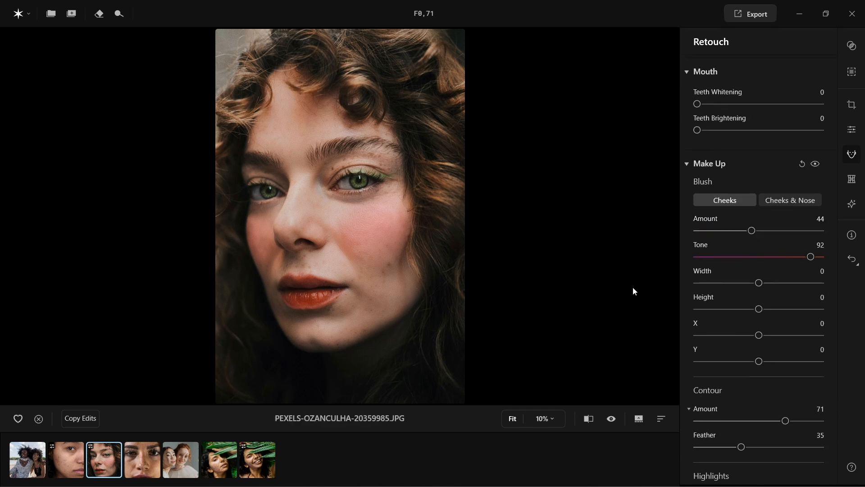
scroll(714, 290, down, 8)
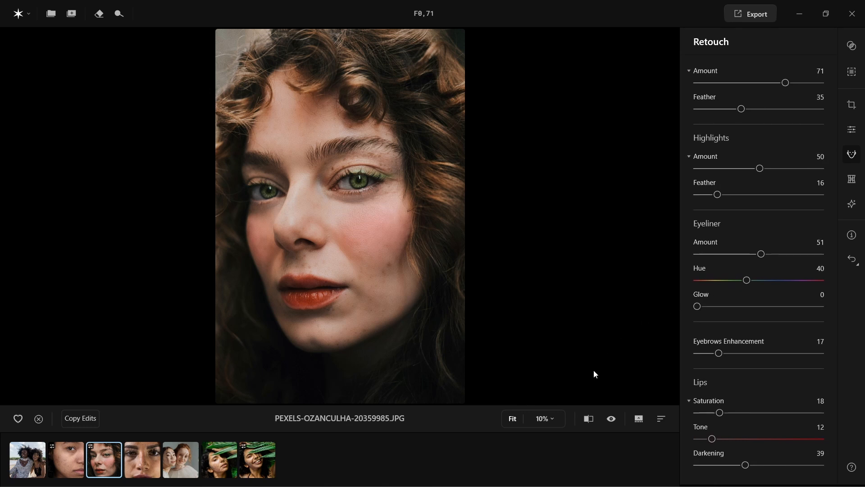
Check the softened blush and the rest of the makeup against the original portrait, returning to the edited view.
click(613, 425)
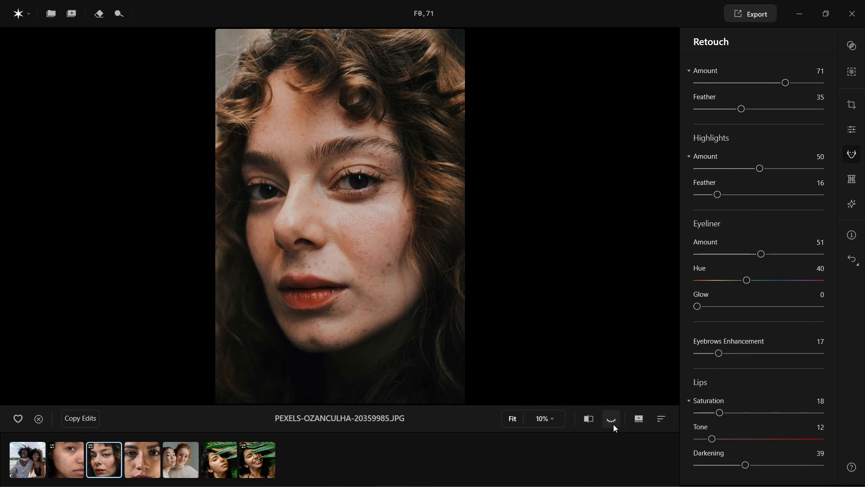
click(613, 424)
click(612, 424)
click(613, 424)
click(613, 423)
click(613, 424)
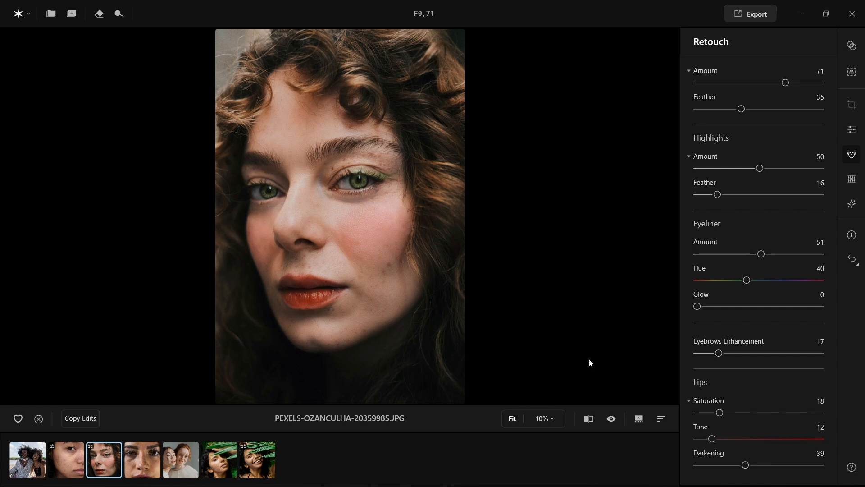